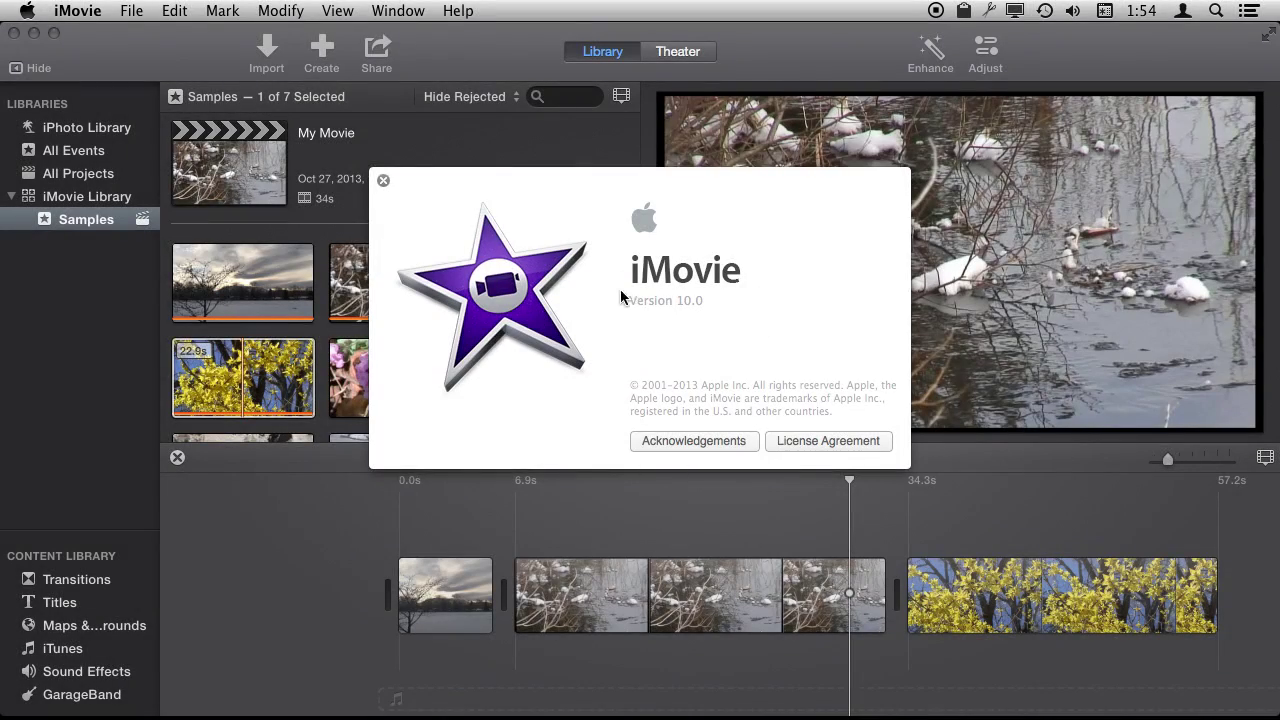
# Close the About iMovie window and show the Transitions browser in the Content Library
pyautogui.click(383, 181)
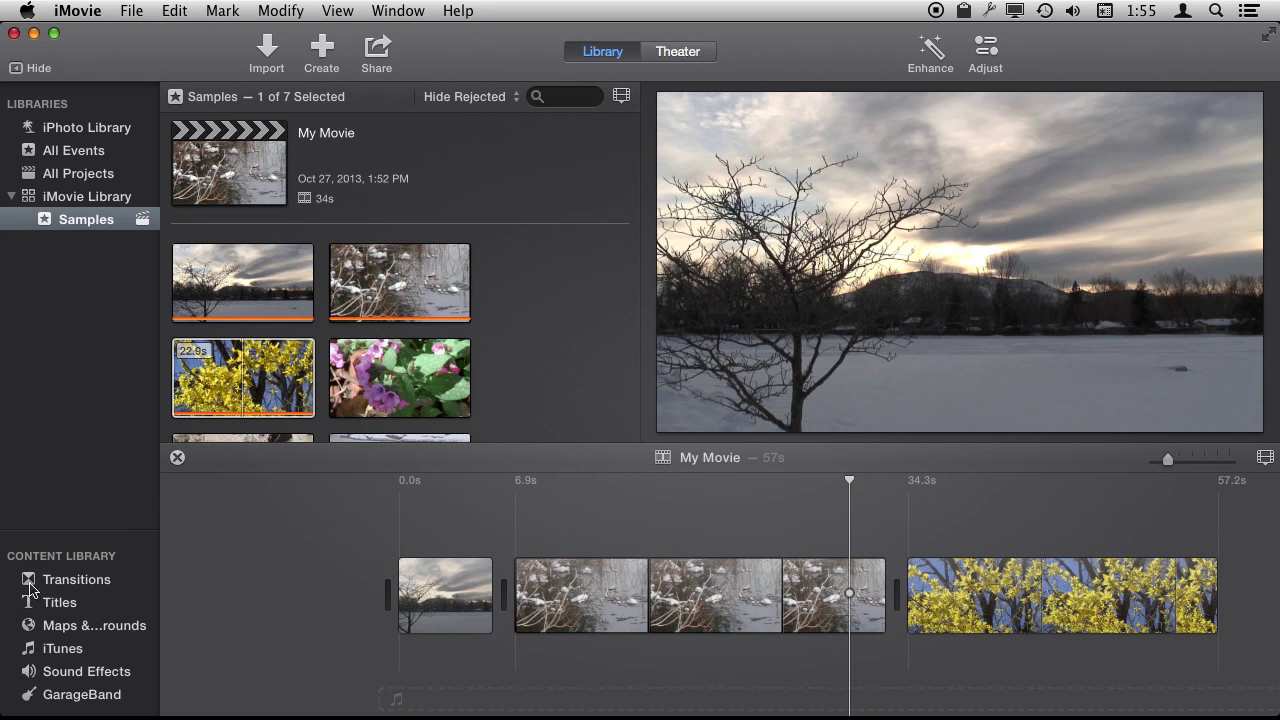
pyautogui.click(66, 580)
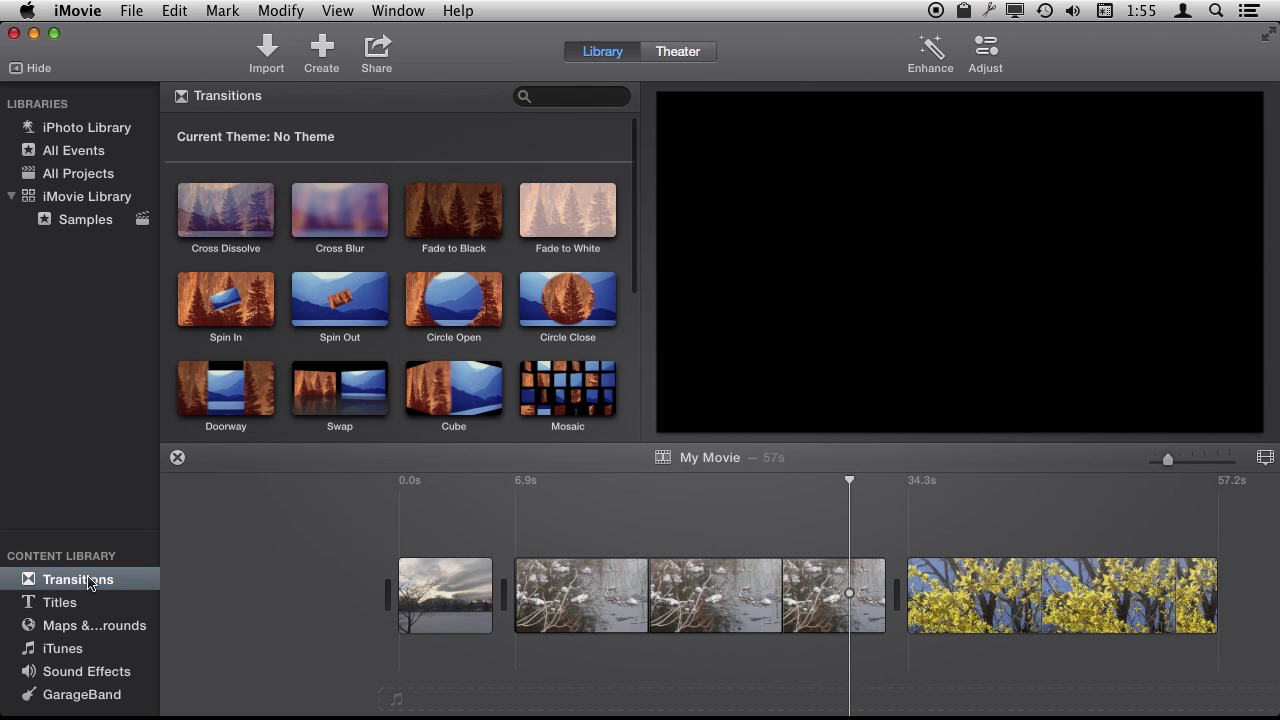
pyautogui.click(16, 70)
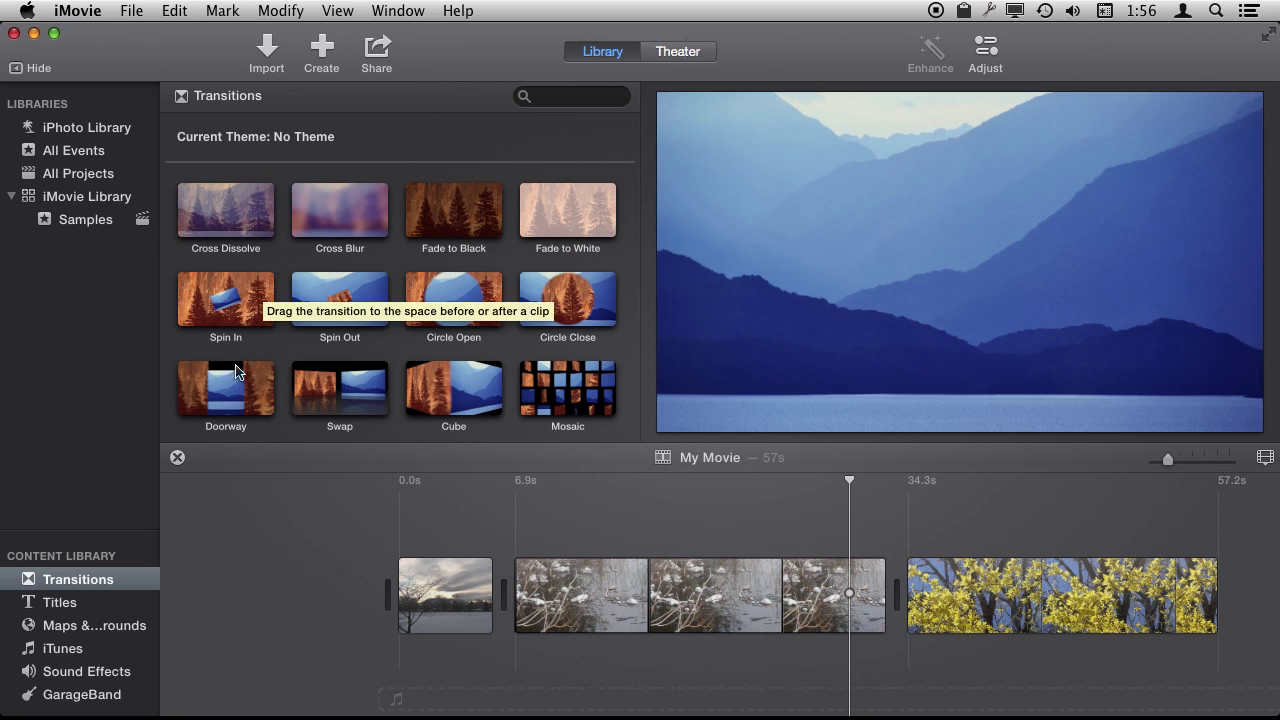
pyautogui.click(267, 396)
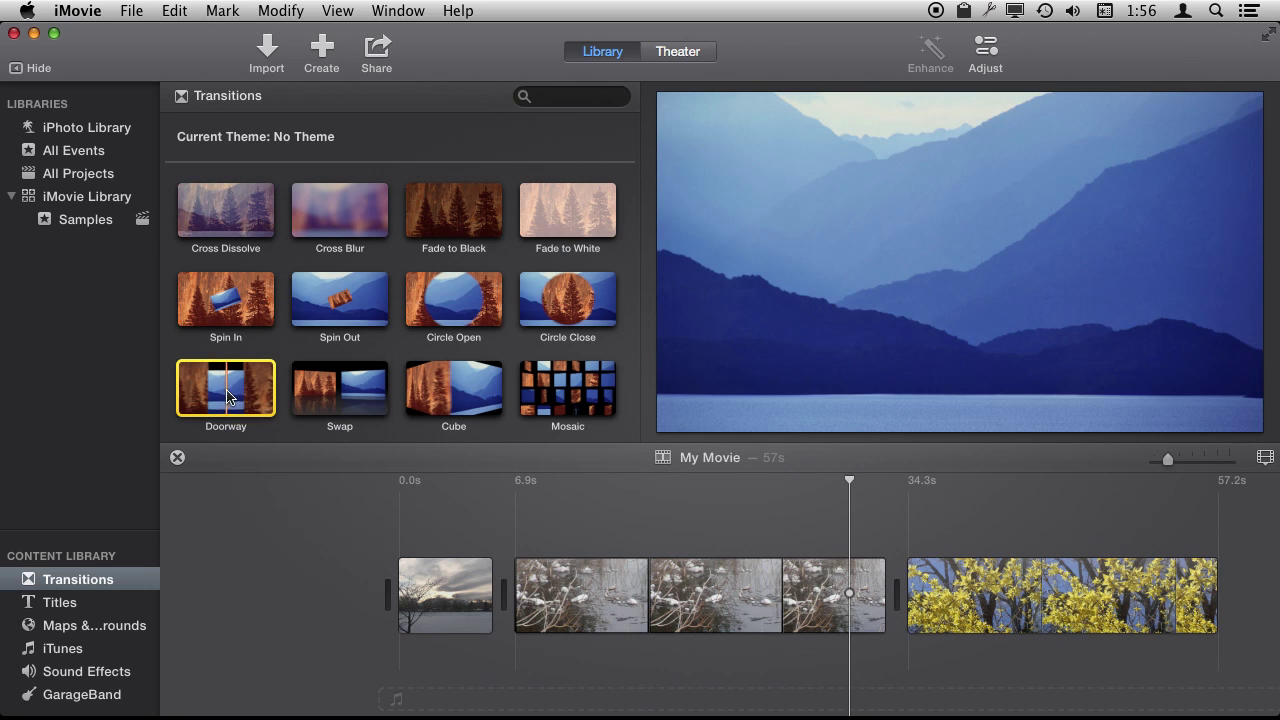
# Try adding the Doorway transition, then undo the stray transitions it created
pyautogui.moveTo(226, 395); pyautogui.dragTo(487, 597)
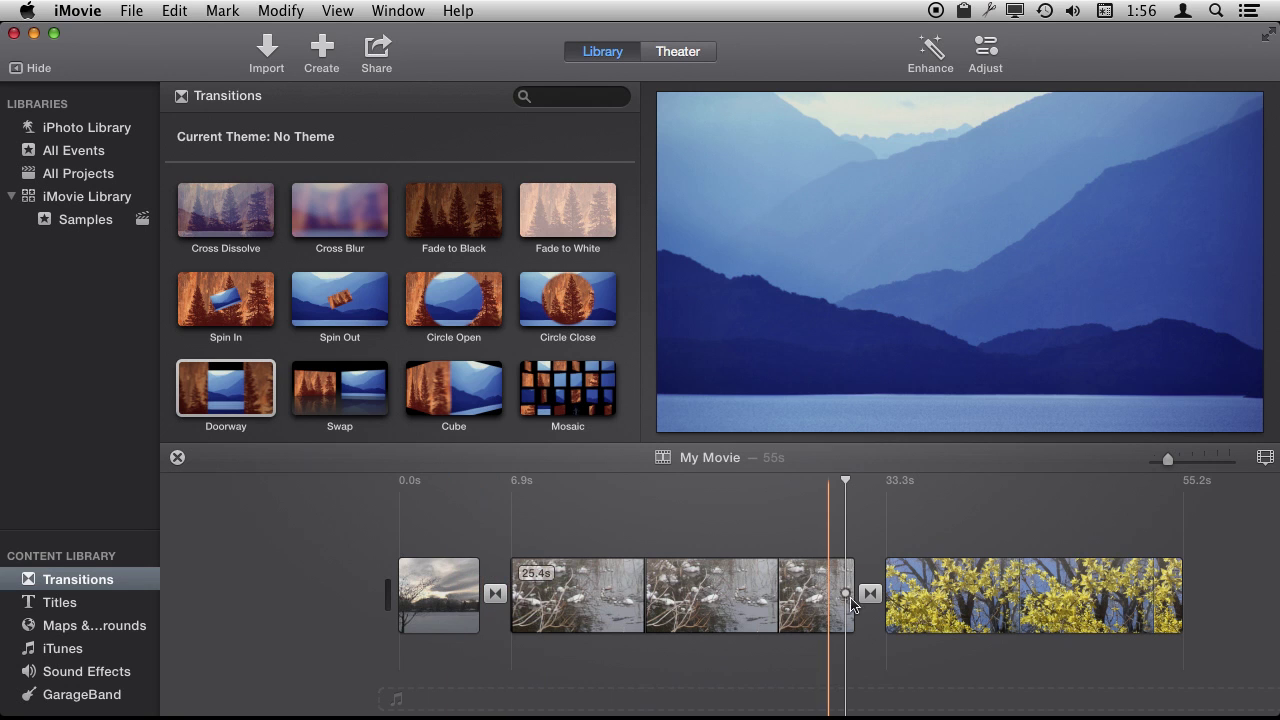
pyautogui.click(869, 596)
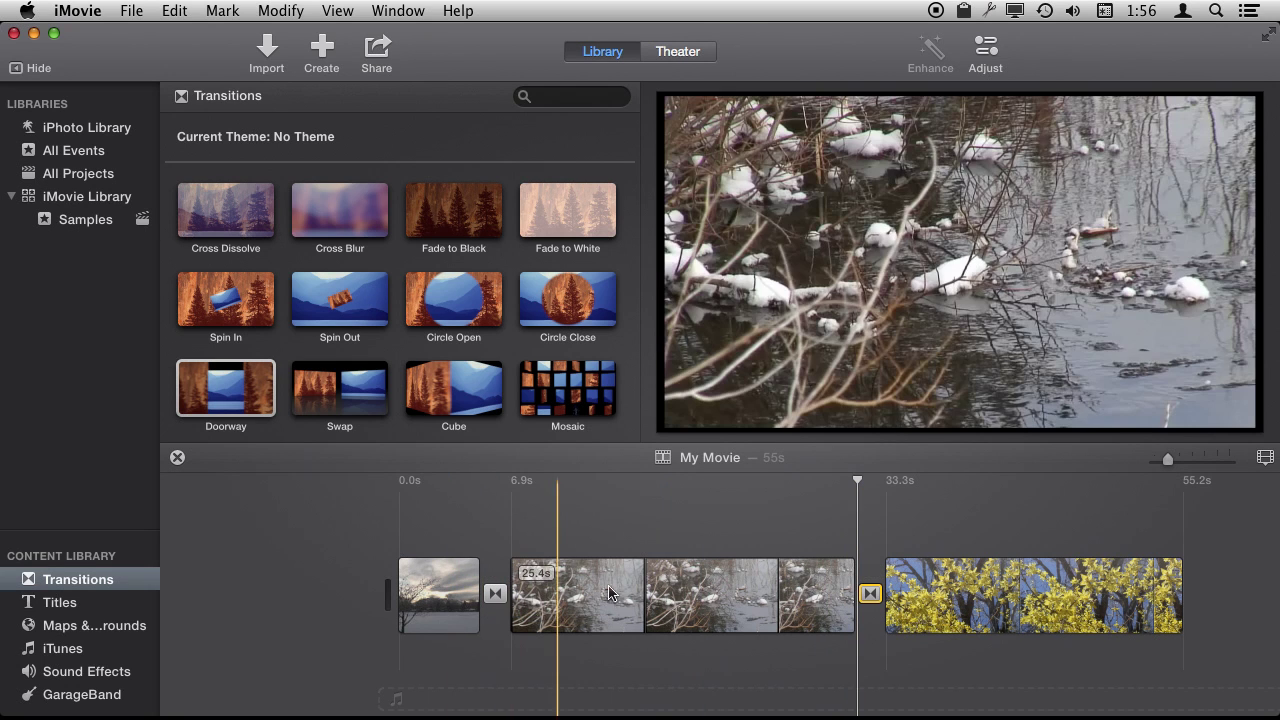
pyautogui.click(261, 402)
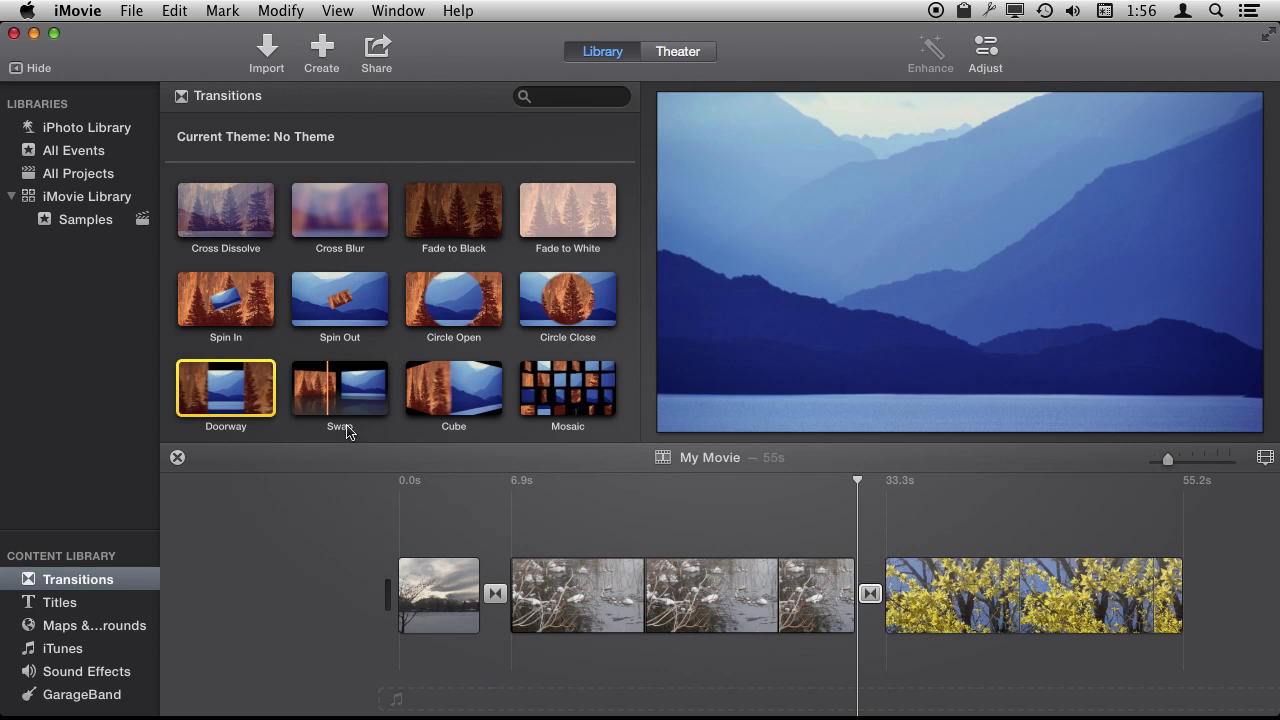
pyautogui.press('super+z')
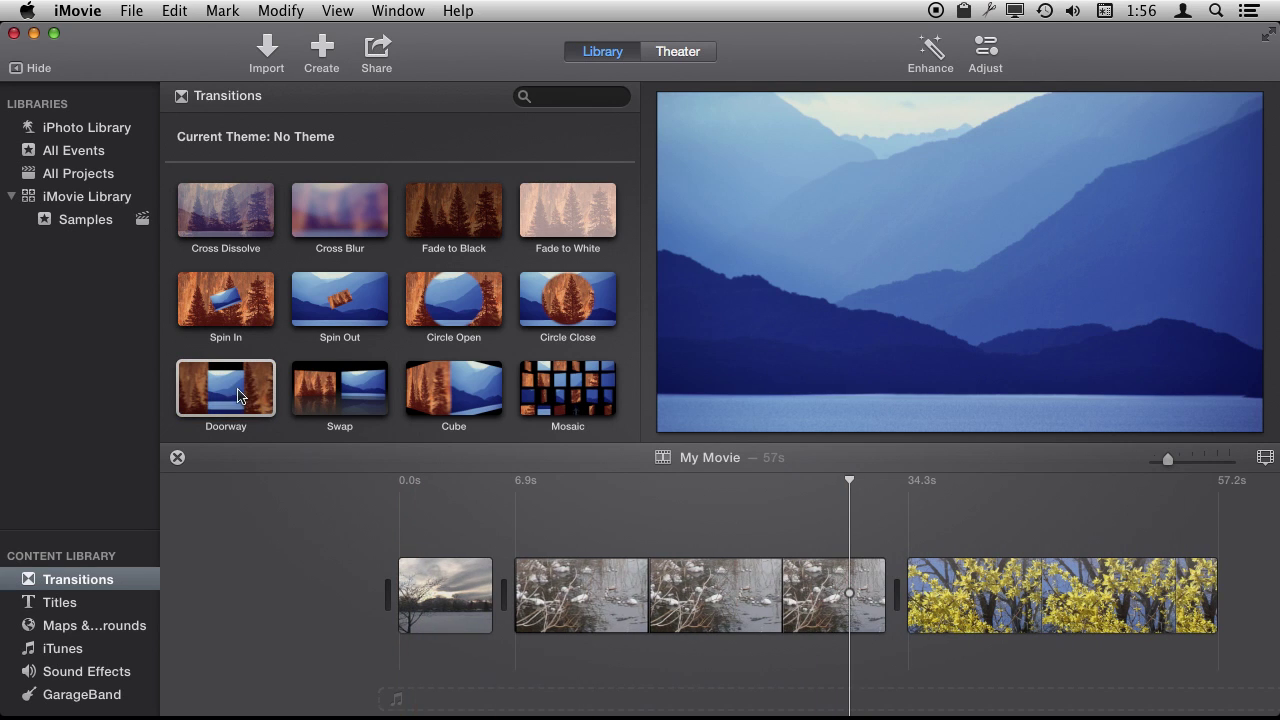
# Place Doorway between clips one and two and Swap before the flower clip, then preview playback
pyautogui.moveTo(209, 400)
pyautogui.mouseDown()
pyautogui.moveTo(422, 594)
pyautogui.moveTo(497, 594)
pyautogui.mouseUp()
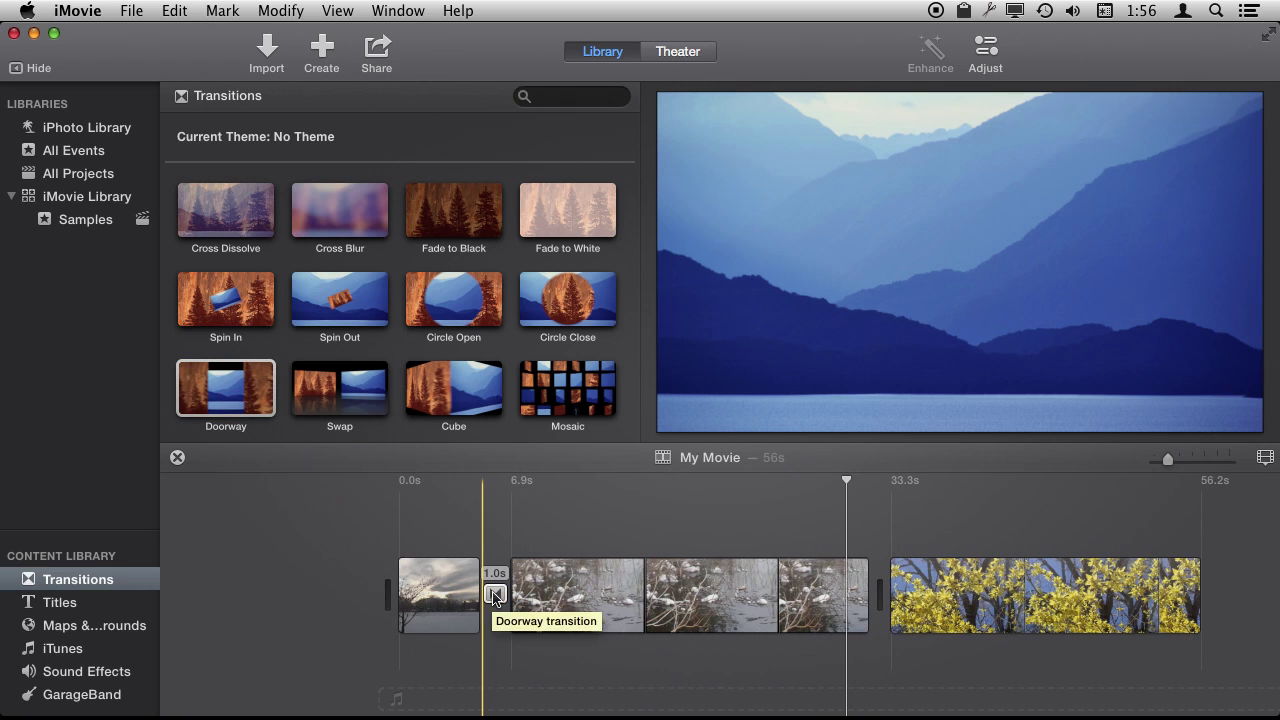
pyautogui.click(350, 392)
pyautogui.moveTo(350, 392); pyautogui.dragTo(871, 597)
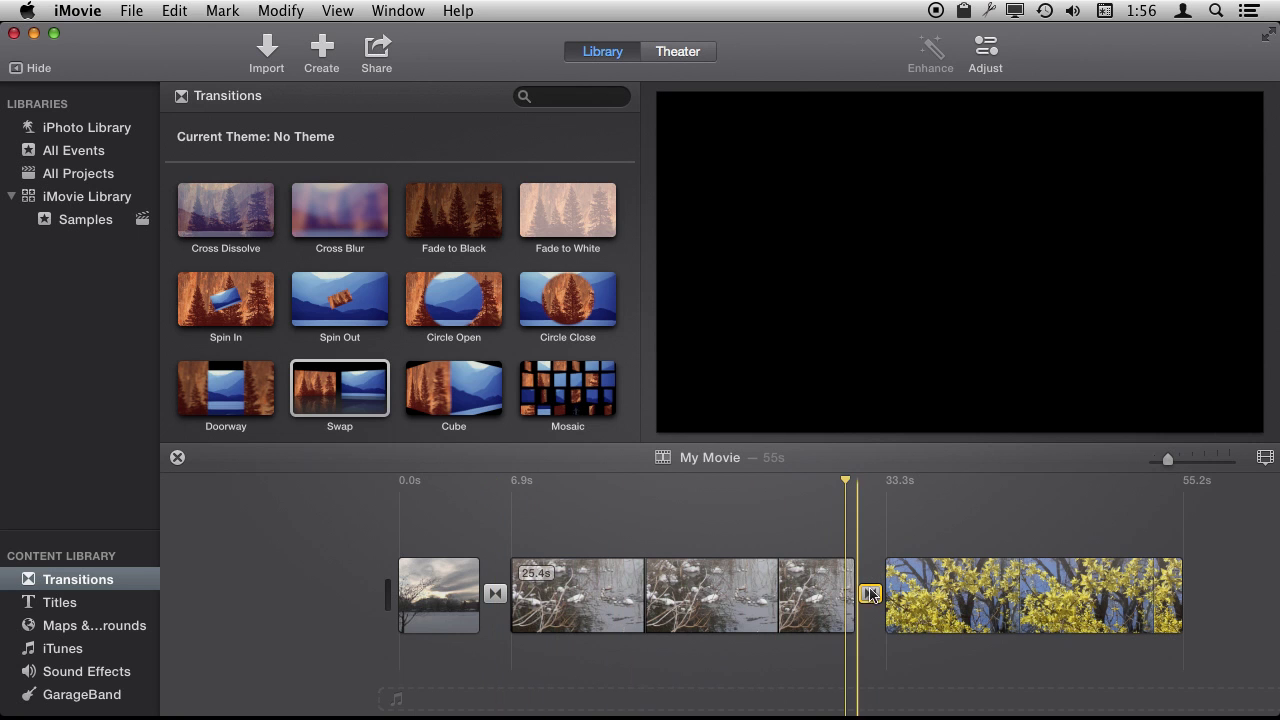
pyautogui.press('space')
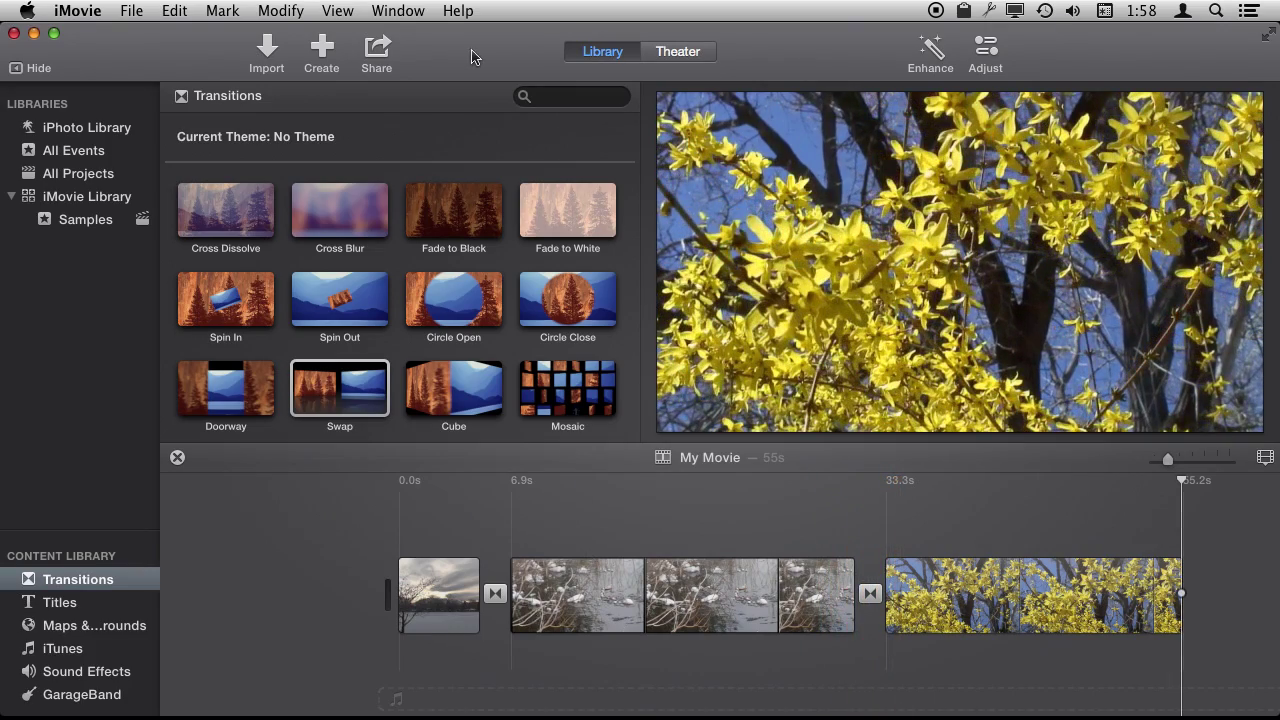
pyautogui.click(870, 594)
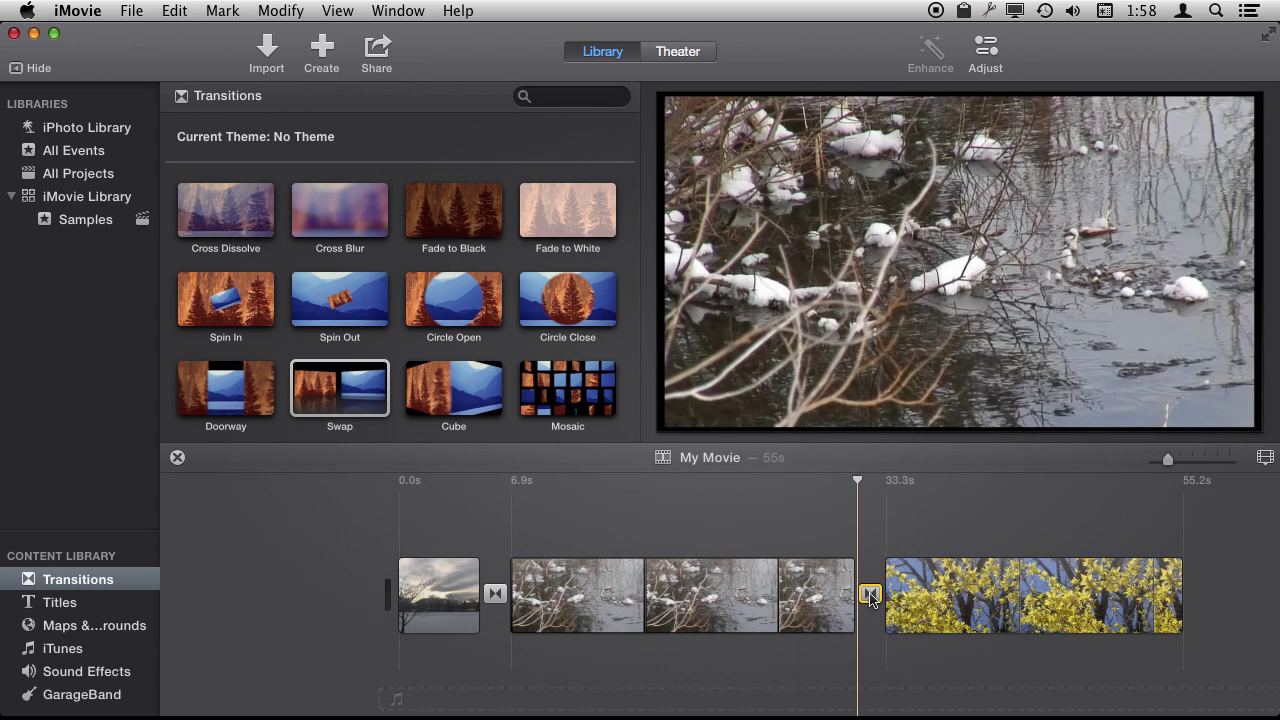
# In the Precision Editor, trim the snowy river clip's end and the flower clip's start
pyautogui.click(405, 10)
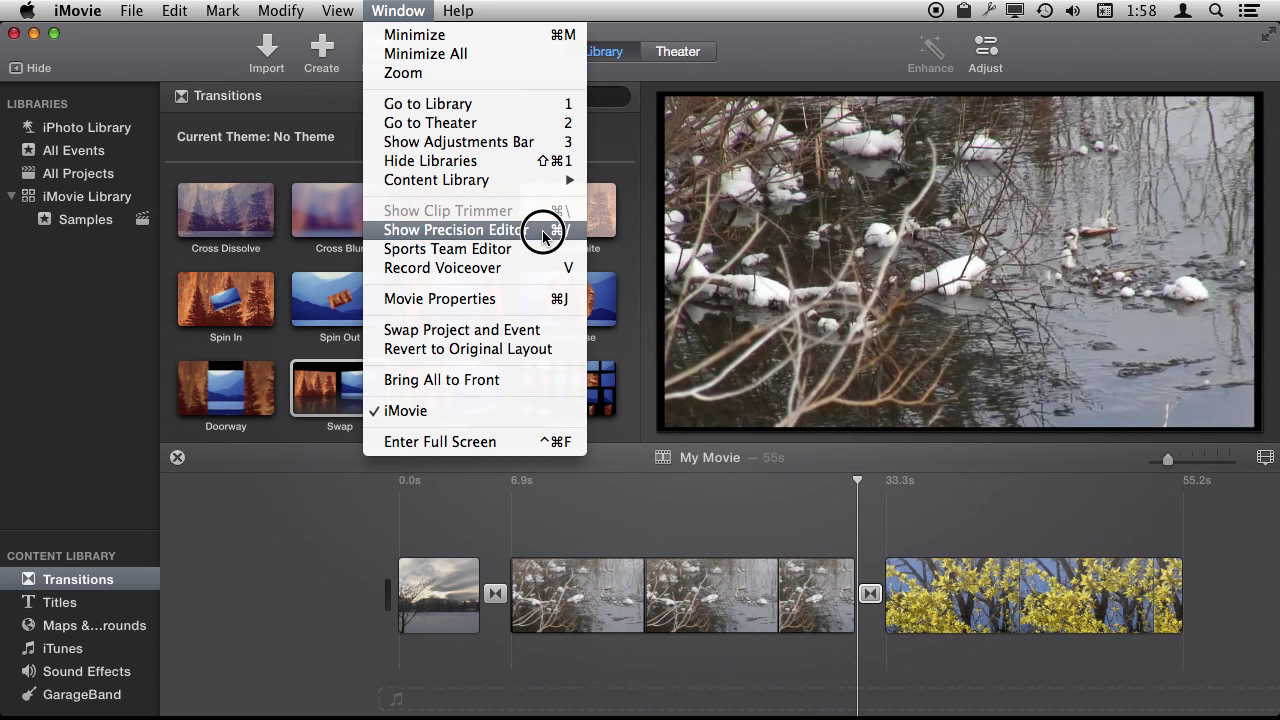
pyautogui.click(538, 231)
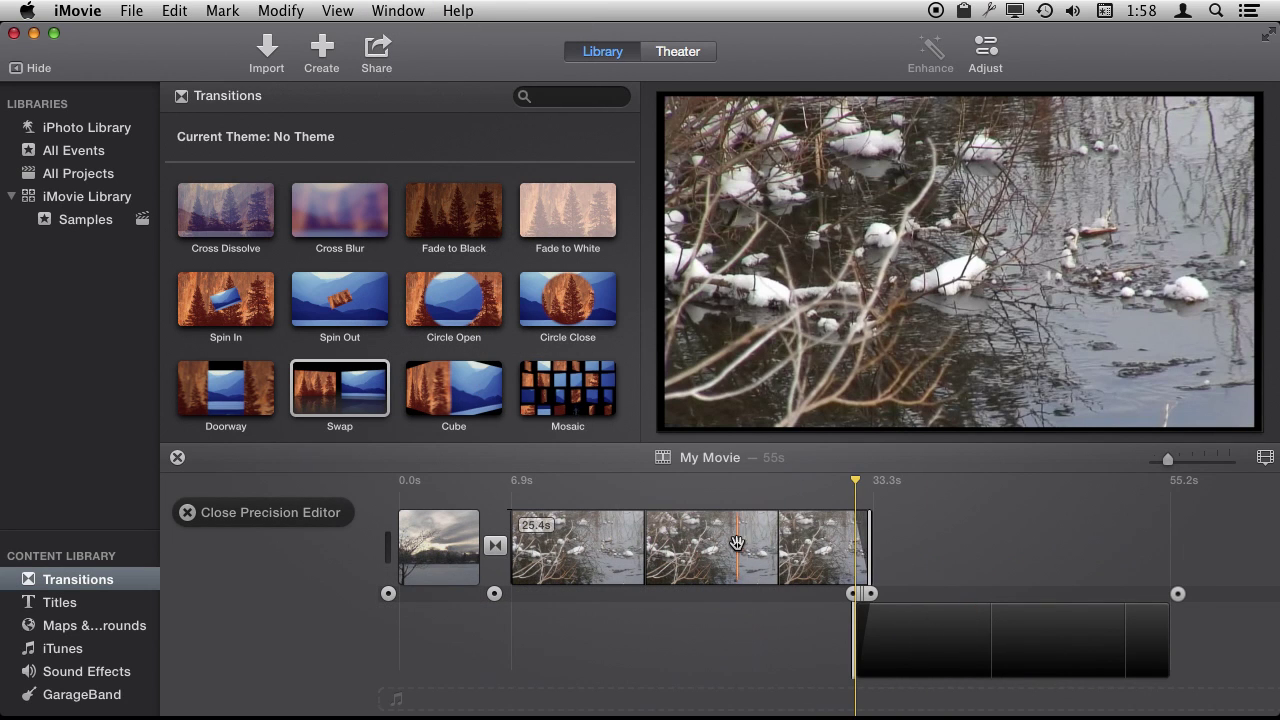
pyautogui.moveTo(737, 545); pyautogui.dragTo(790, 540)
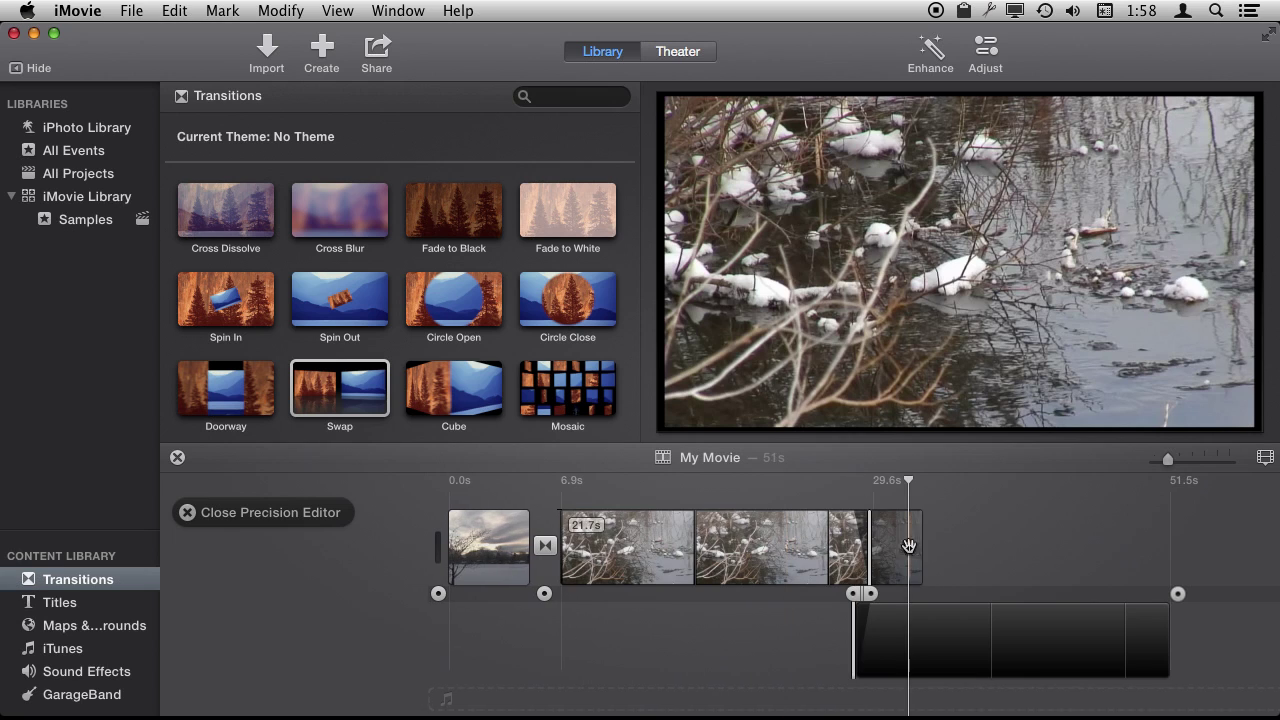
pyautogui.moveTo(980, 623); pyautogui.dragTo(923, 631)
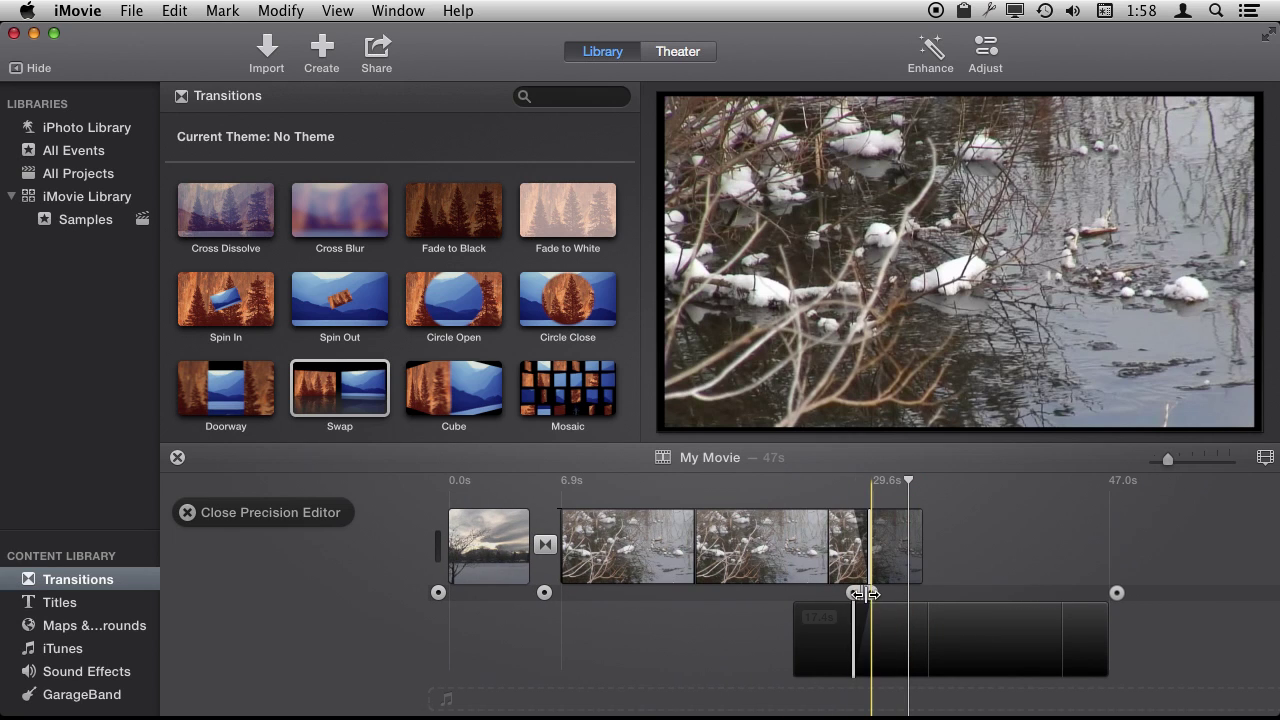
# Resize the Swap transition overlap between the two clips and close the Precision Editor
pyautogui.moveTo(868, 595); pyautogui.dragTo(903, 598)
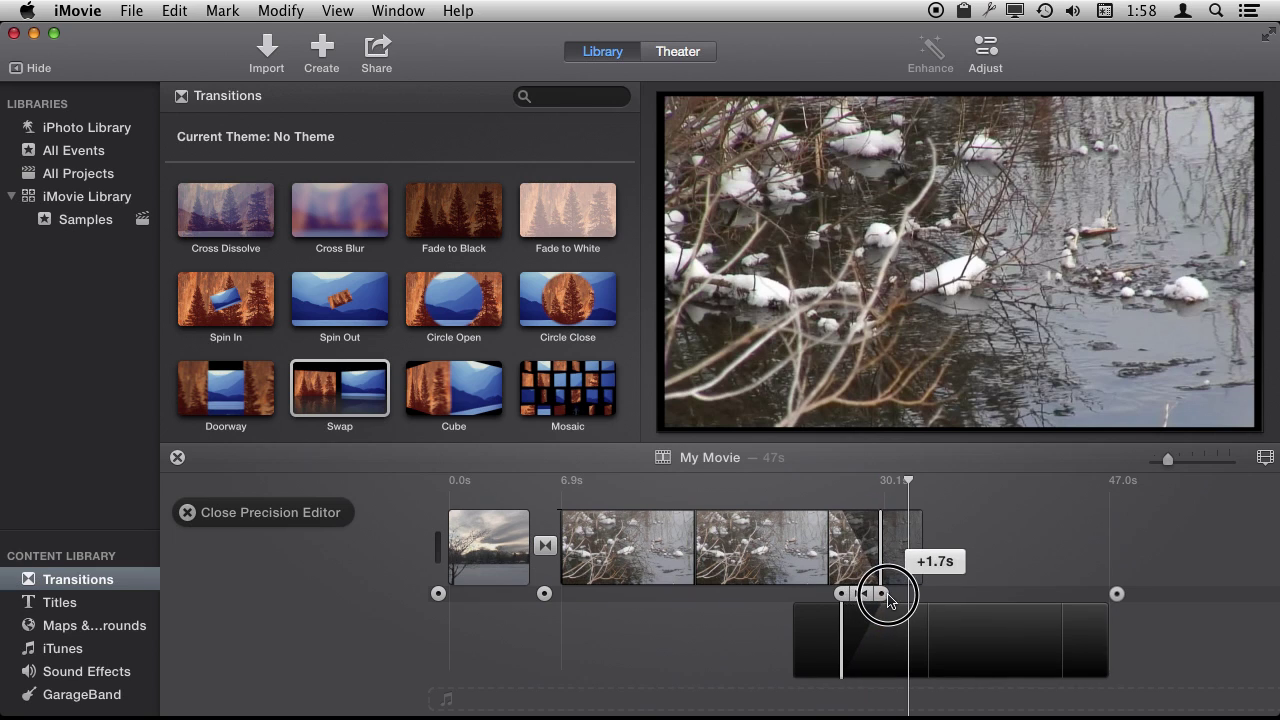
pyautogui.moveTo(903, 598); pyautogui.dragTo(902, 597)
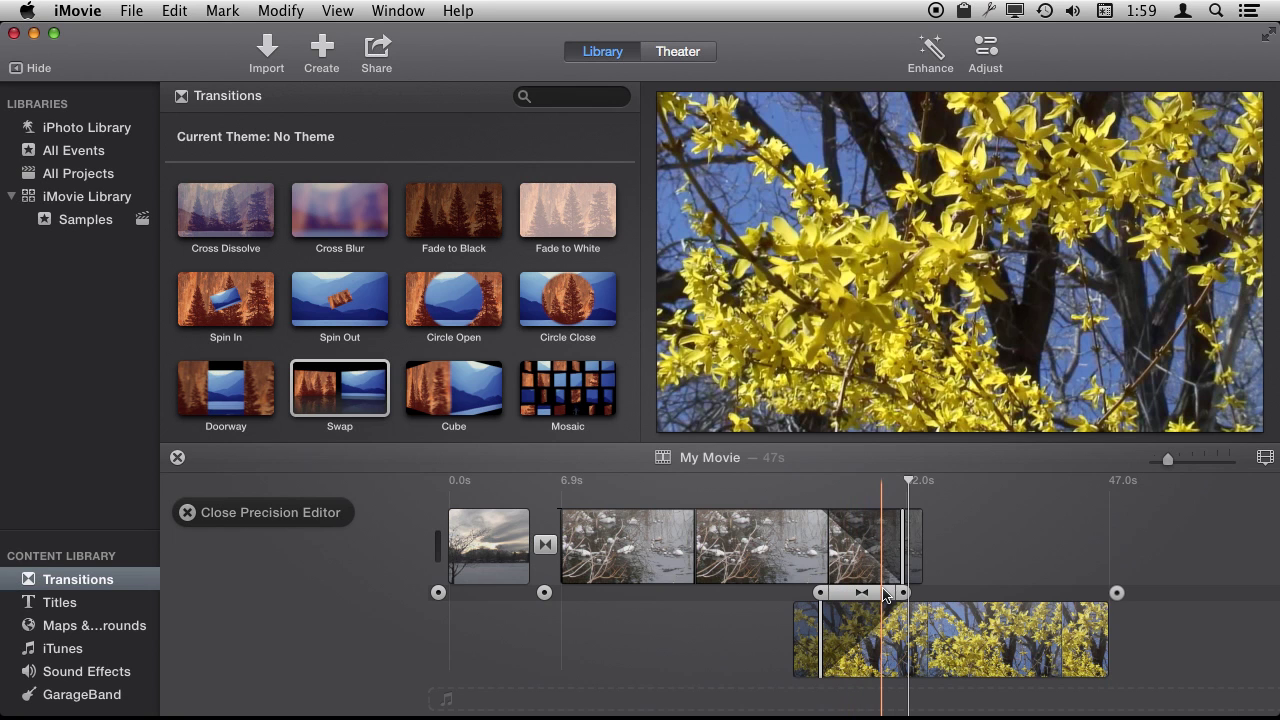
pyautogui.moveTo(884, 595); pyautogui.dragTo(857, 600)
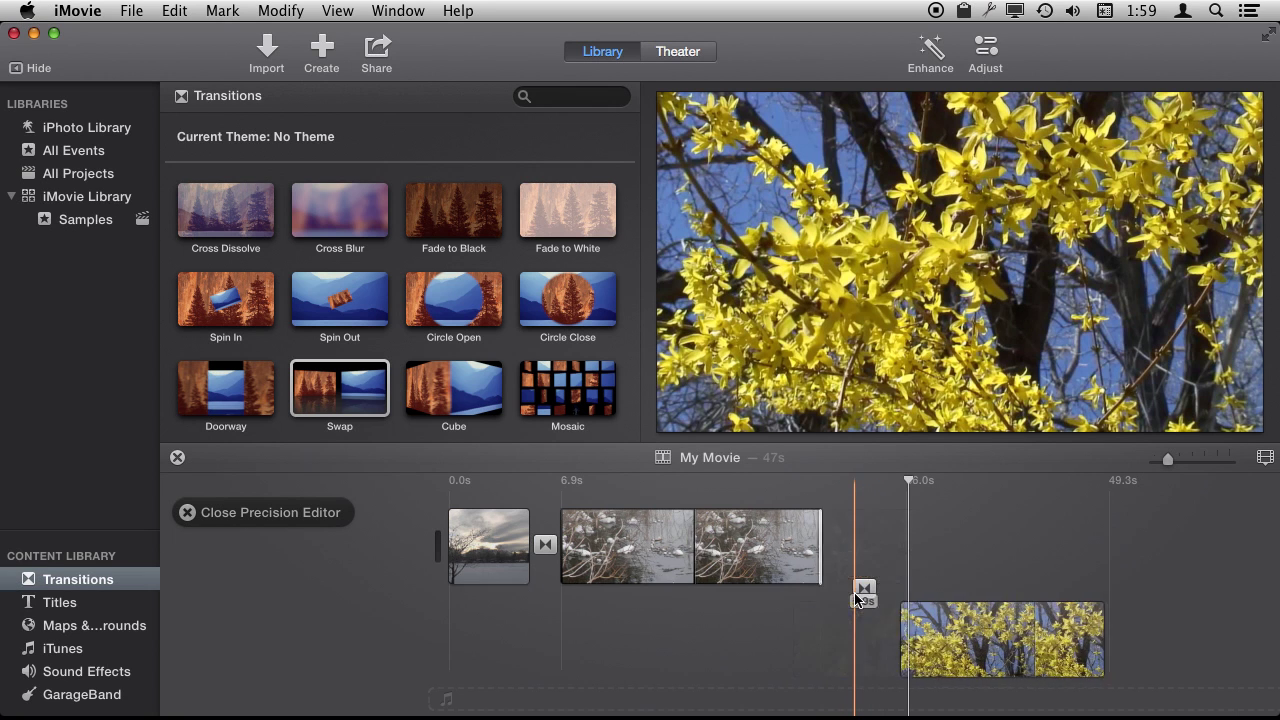
pyautogui.press('Return')
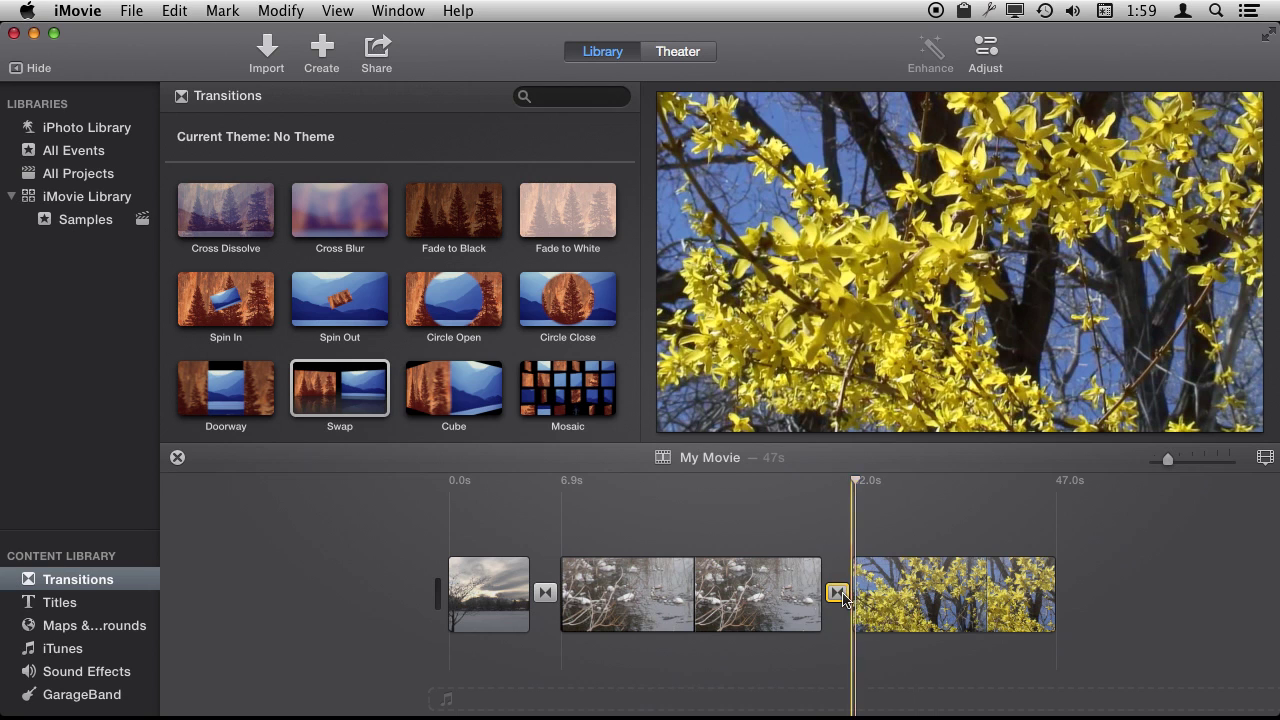
pyautogui.click(838, 593)
# Set the Swap transition duration to 4.0 seconds and inspect its overlap in the Precision Editor
pyautogui.click(981, 52)
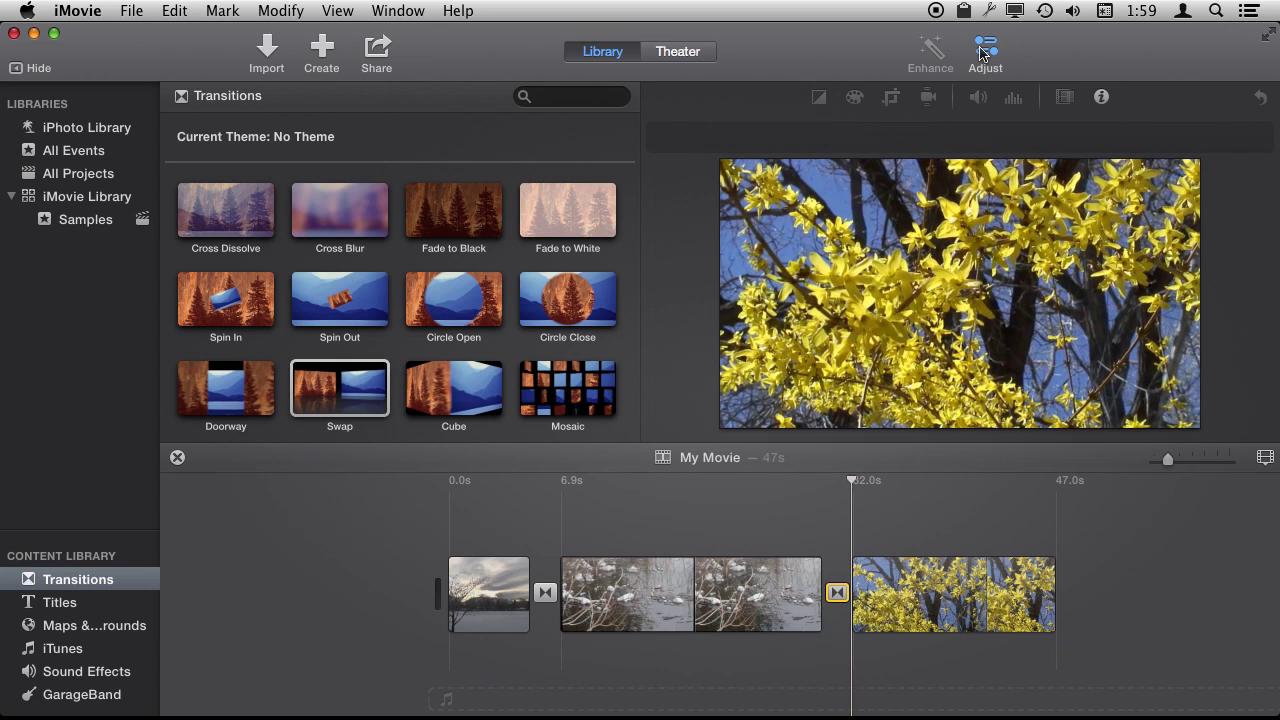
pyautogui.click(1101, 97)
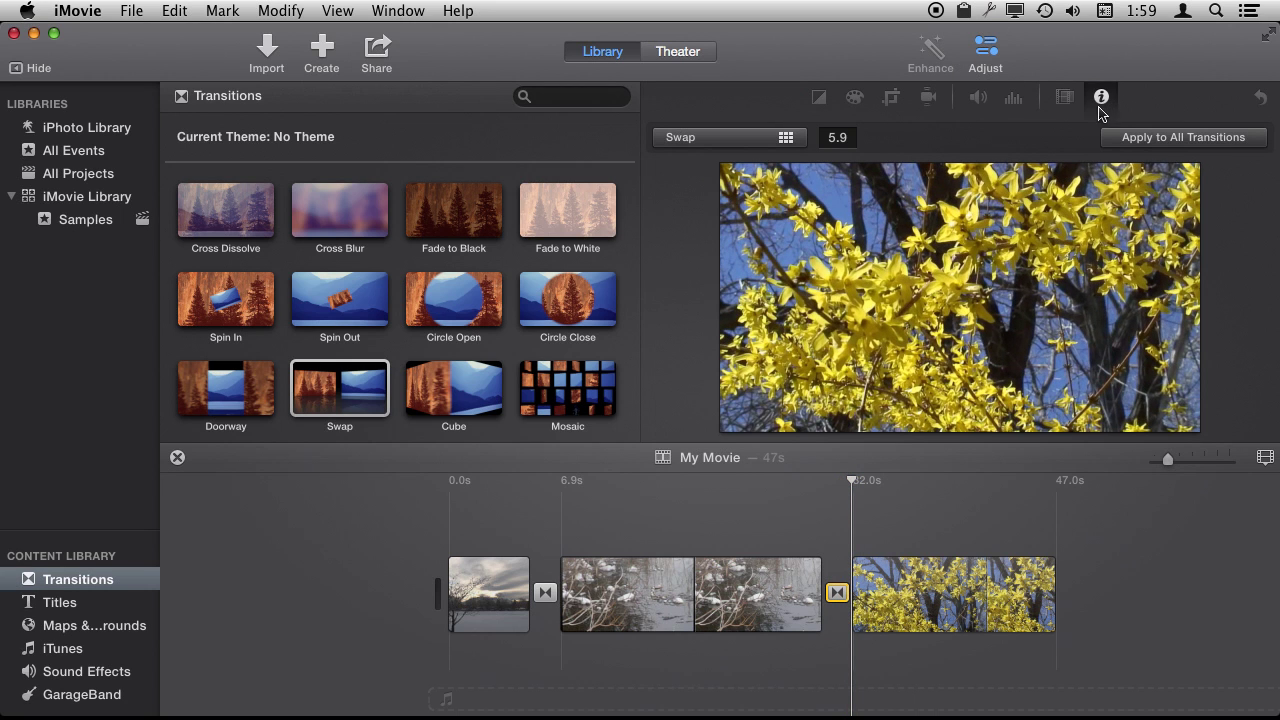
pyautogui.click(845, 137)
pyautogui.write('4')
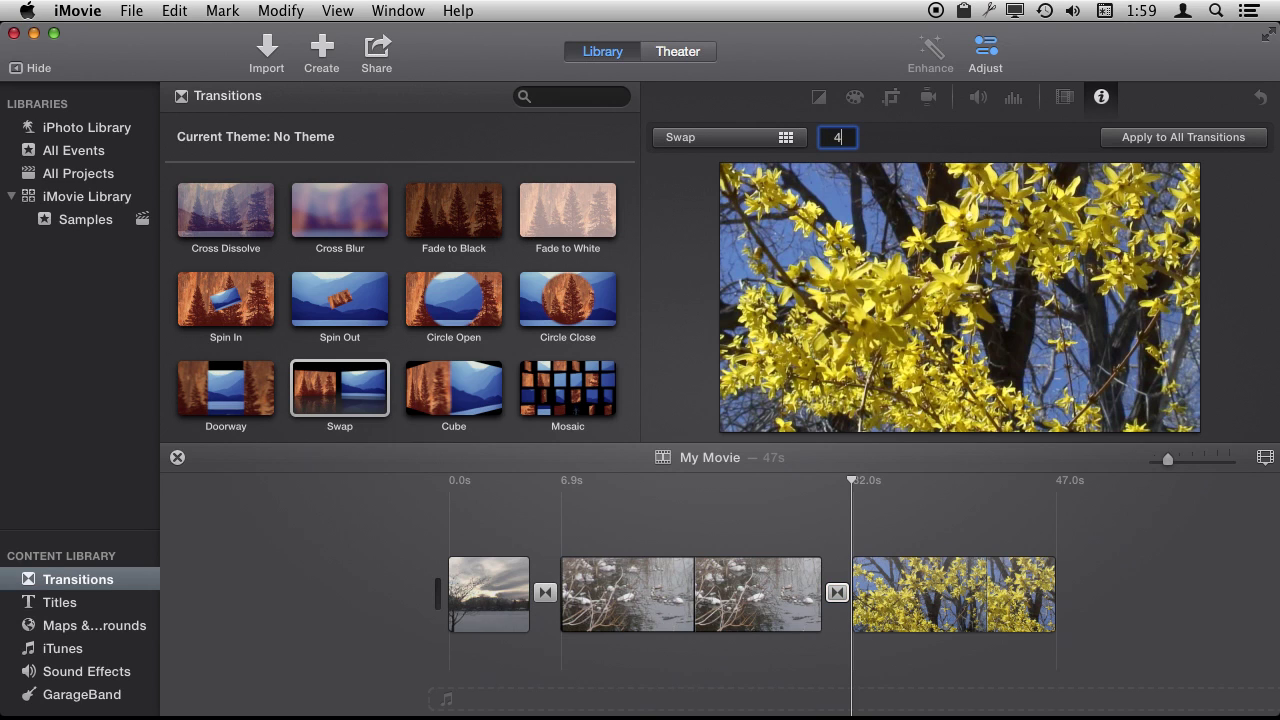
pyautogui.press('Return')
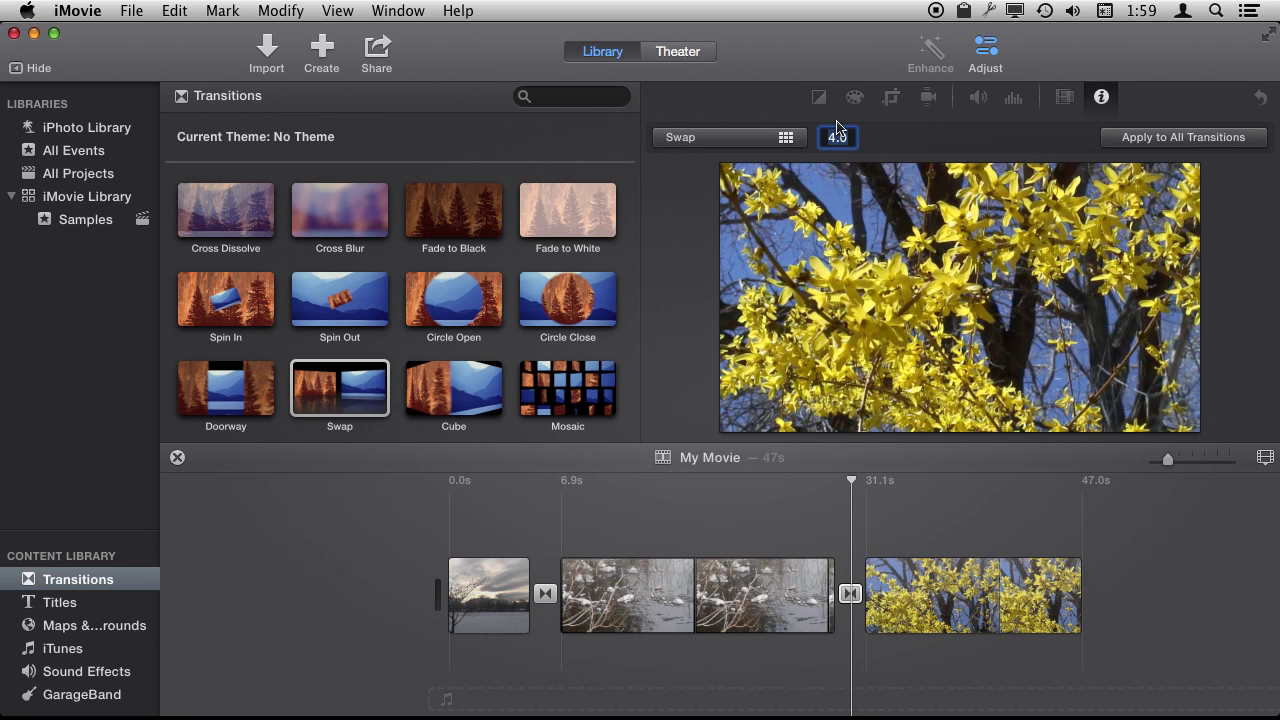
pyautogui.click(850, 594)
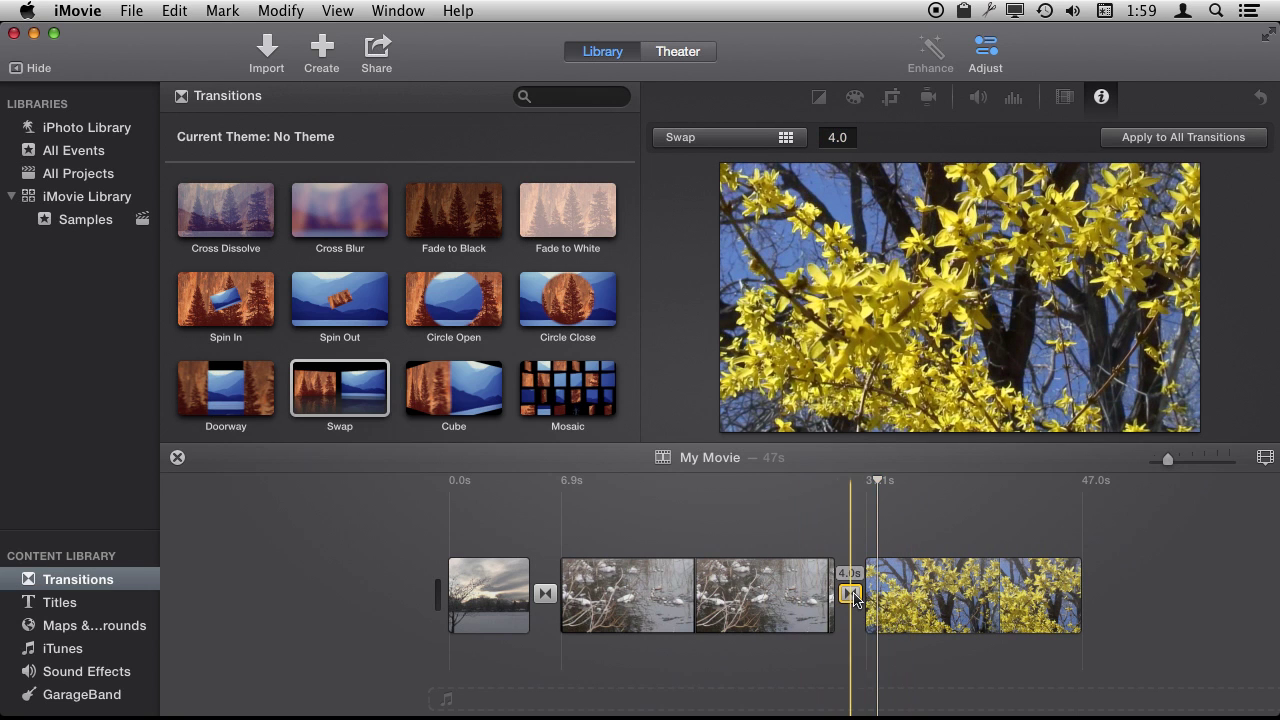
pyautogui.click(853, 596)
pyautogui.doubleClick(851, 594)
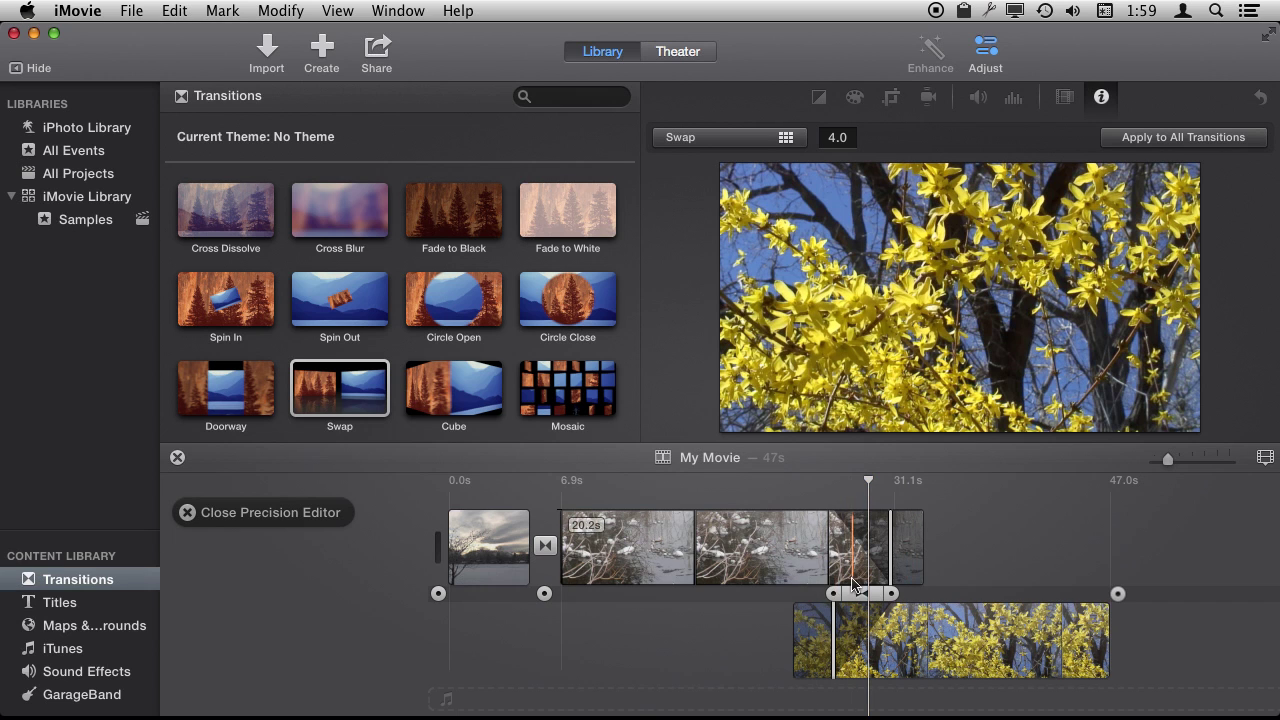
pyautogui.press('Return')
# Raise the Swap duration to 5.0, then 10 seconds, which clamps to 8.4
pyautogui.click(849, 137)
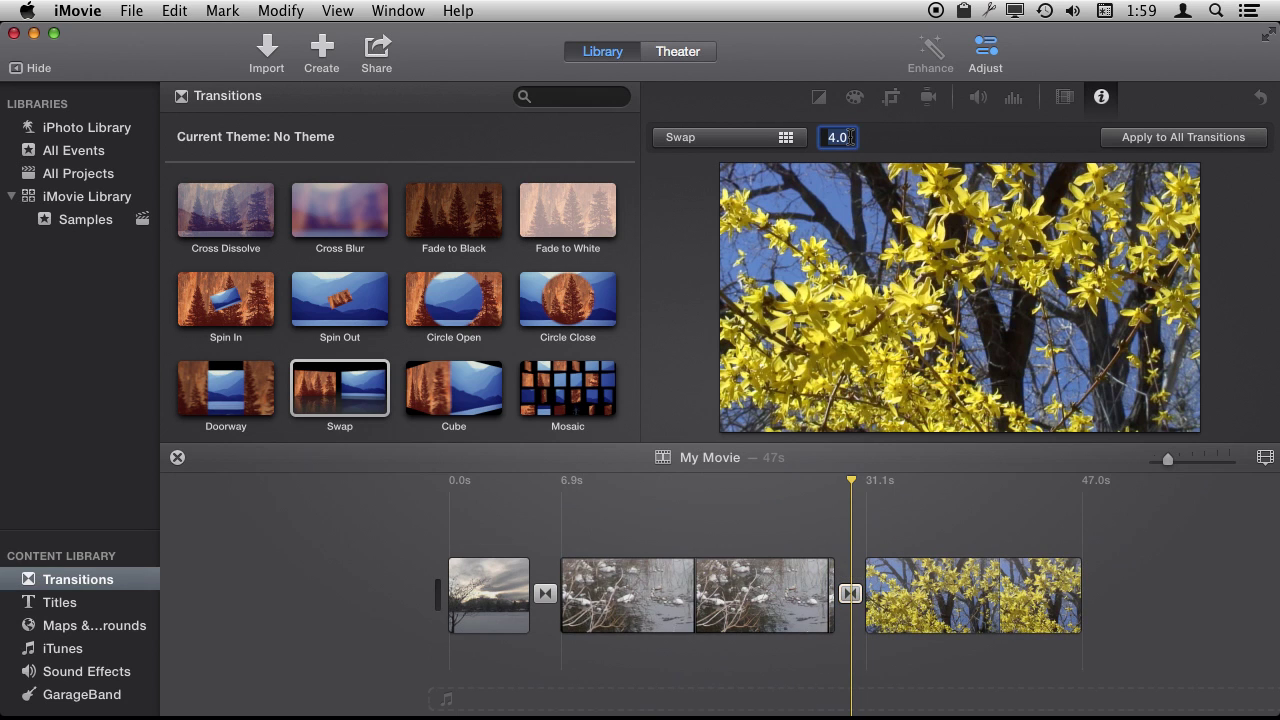
pyautogui.write('5')
pyautogui.write('10')
pyautogui.press('Return')
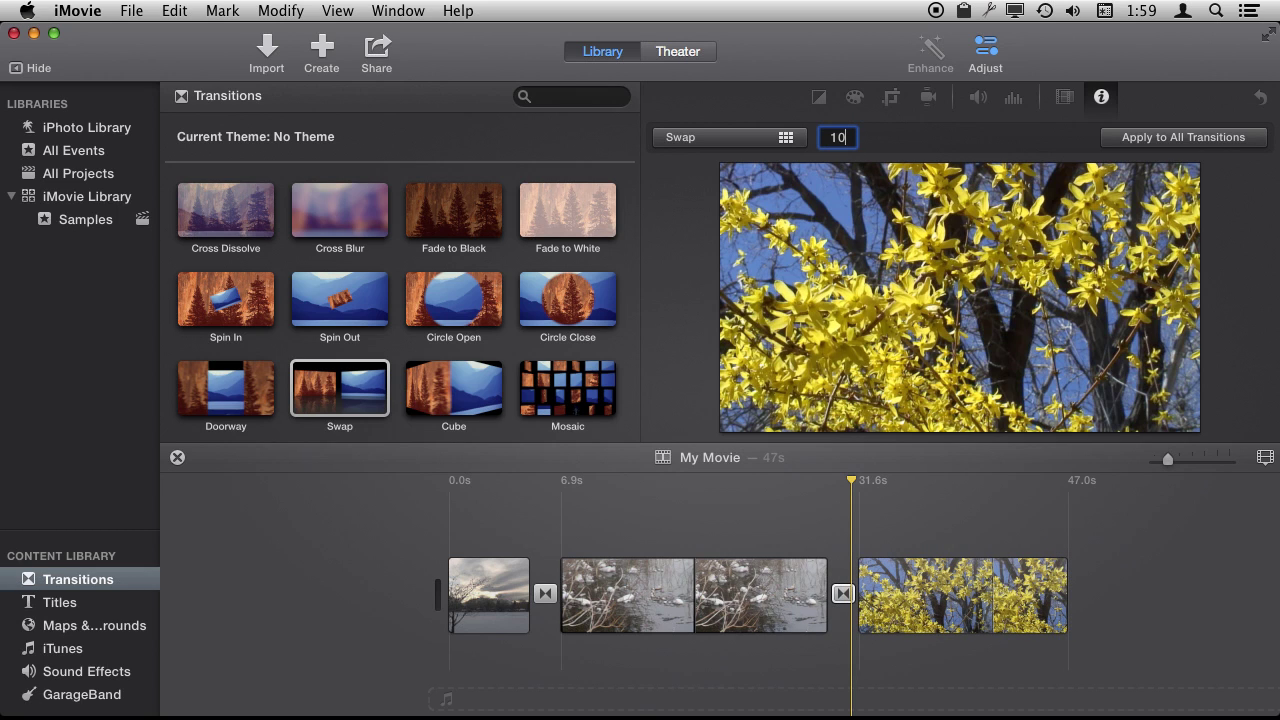
pyautogui.press('Return')
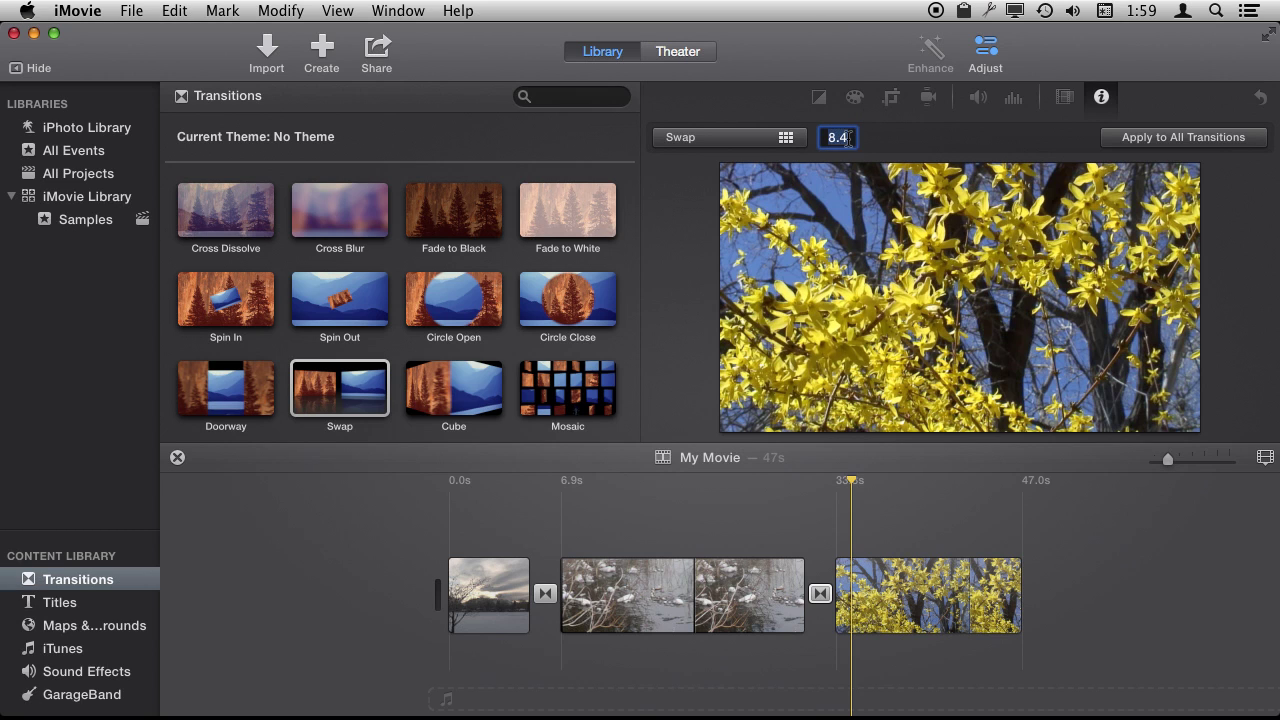
# Slide the forsythia clip earlier in the Precision Editor to adjust the transition overlap
pyautogui.click(813, 583)
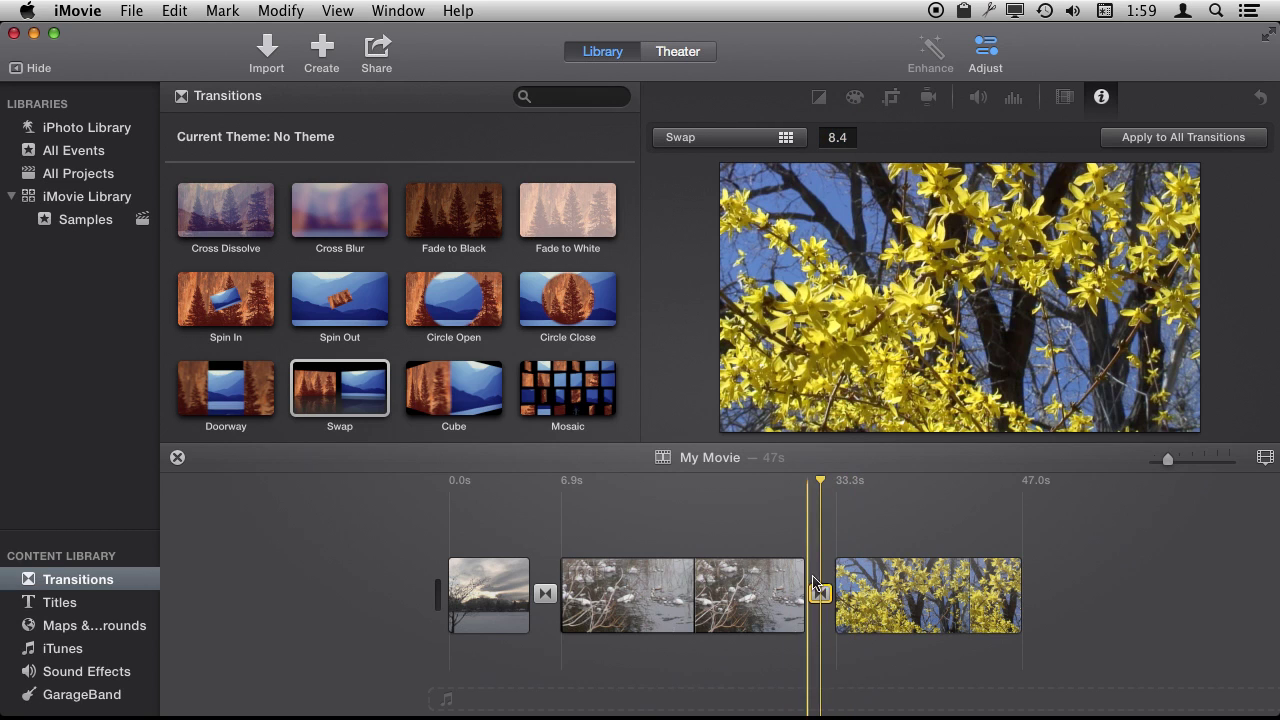
pyautogui.doubleClick(825, 594)
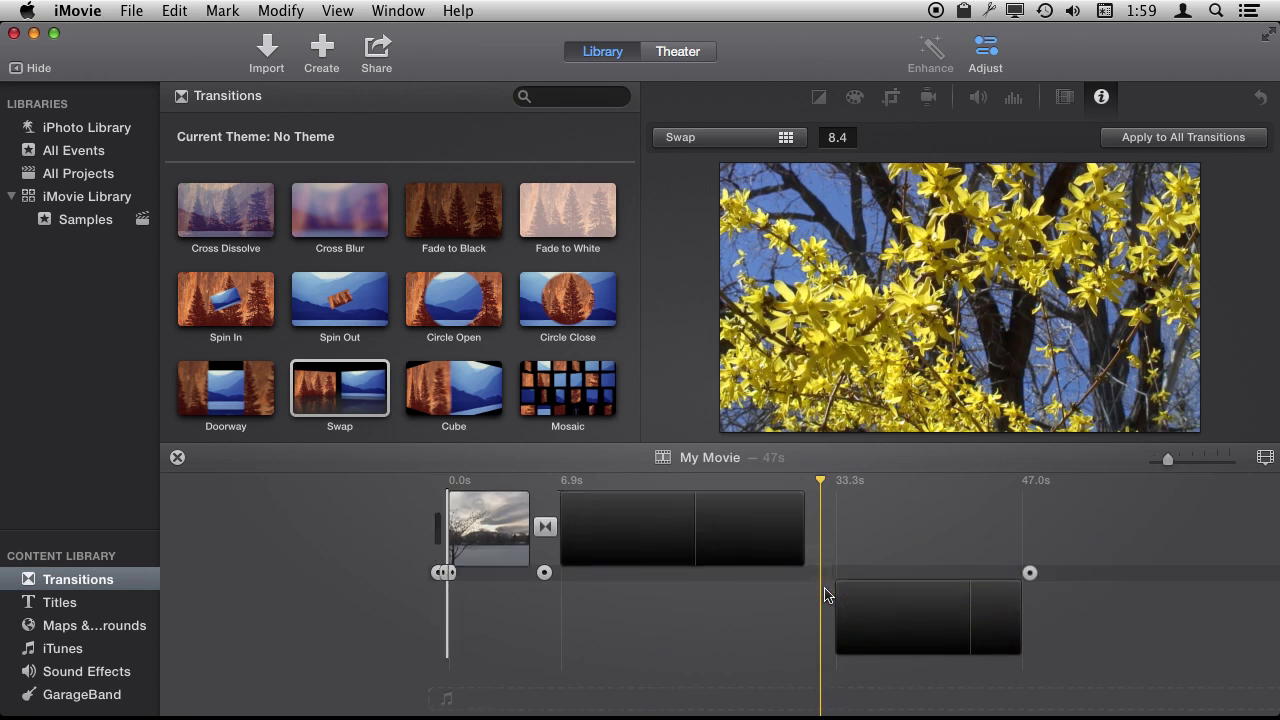
pyautogui.moveTo(892, 648); pyautogui.dragTo(841, 647)
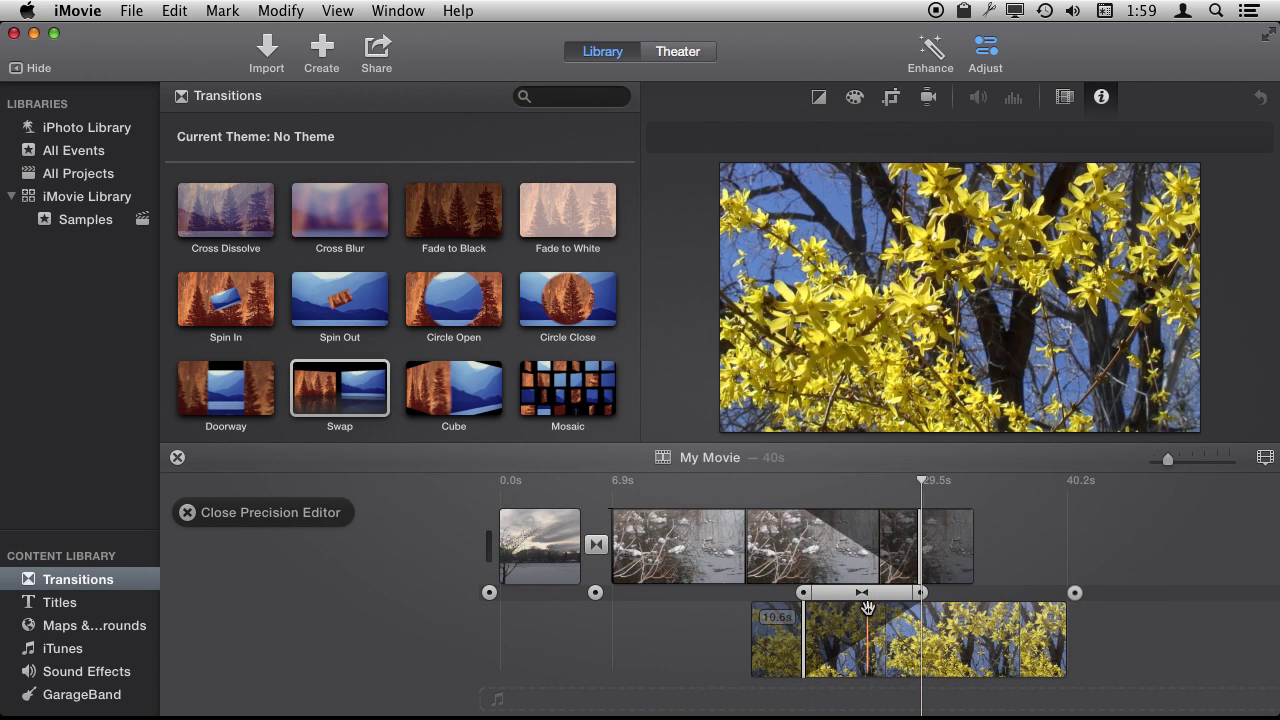
pyautogui.click(786, 543)
# Delete the transitions between clips one and two and before the forsythia clip
pyautogui.click(545, 593)
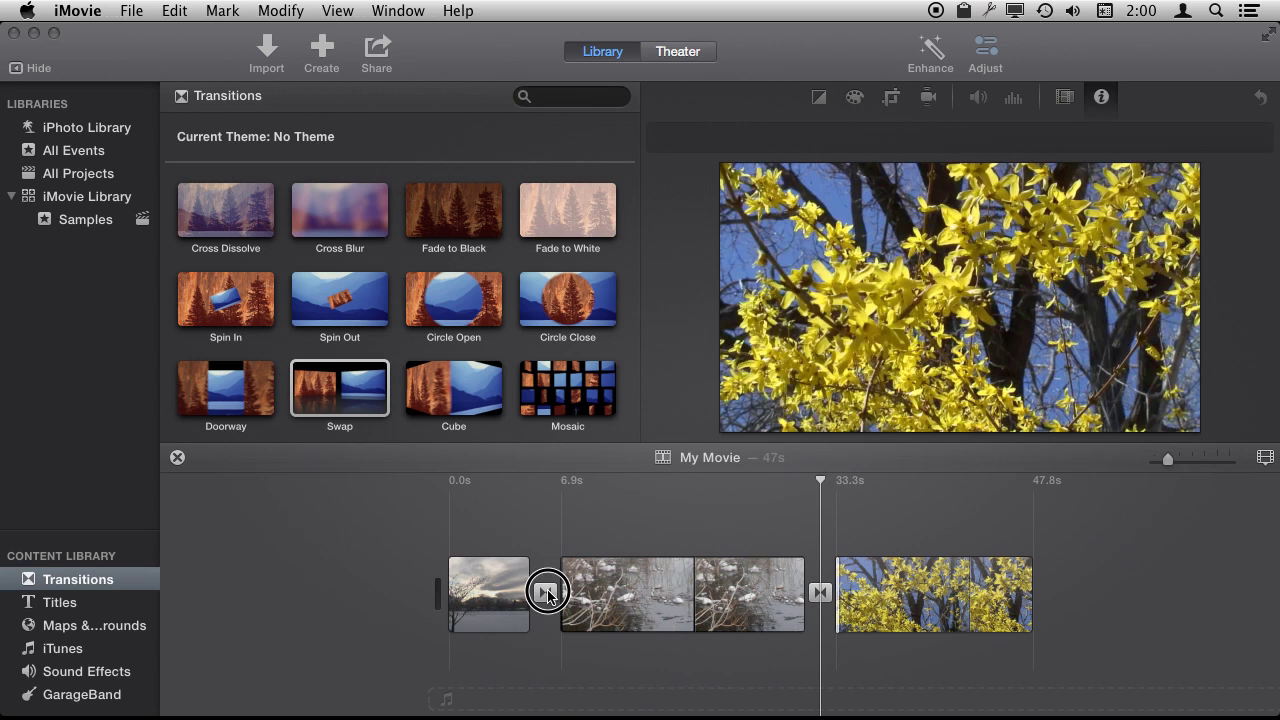
pyautogui.press('Delete')
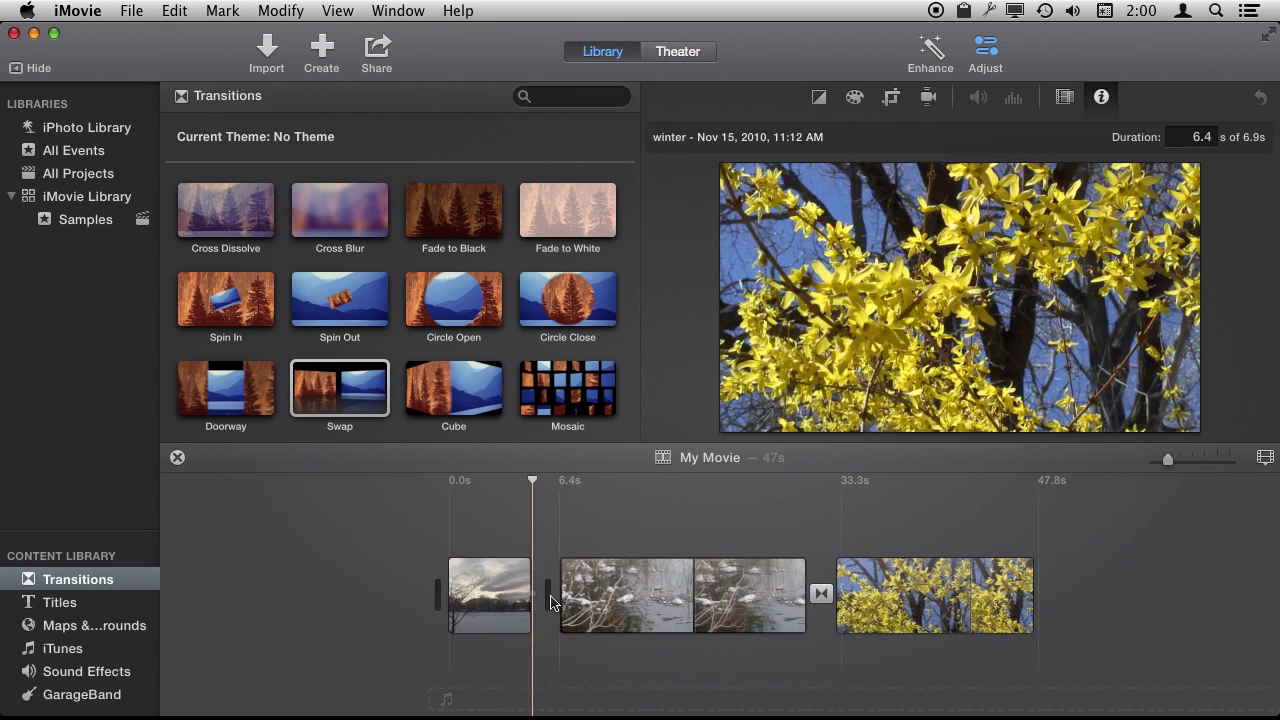
pyautogui.click(822, 592)
pyautogui.press('Delete')
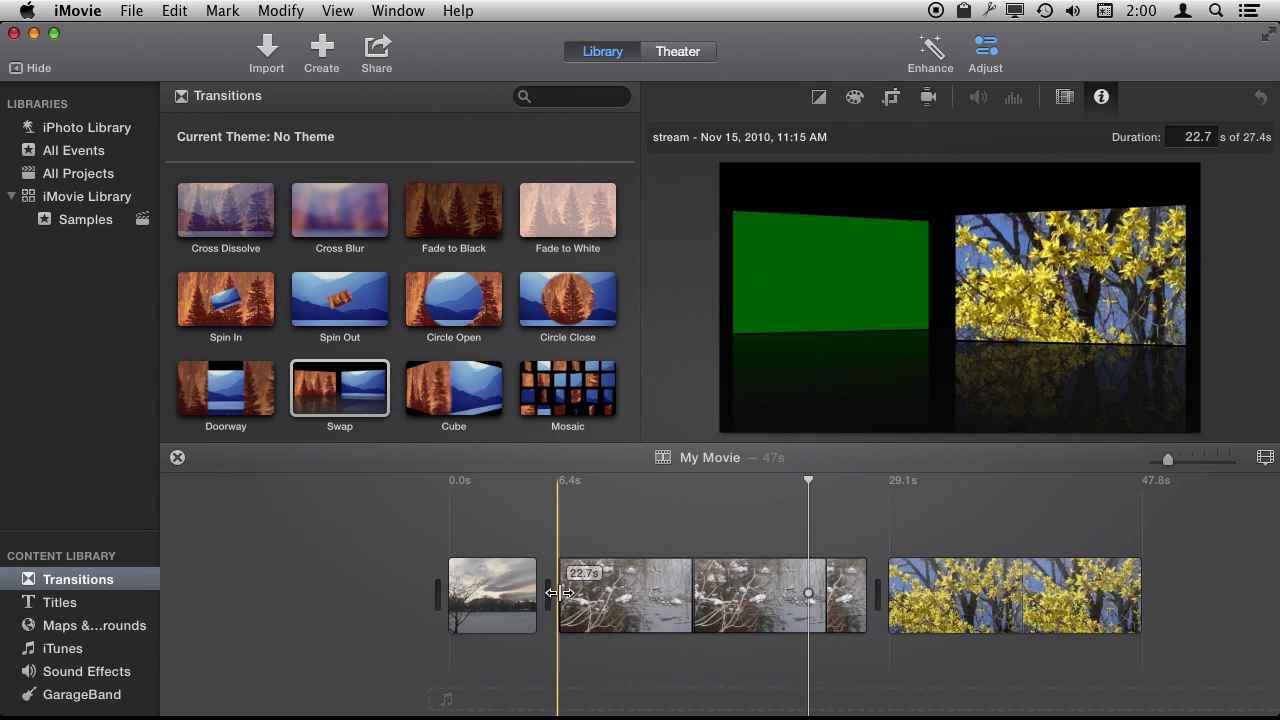
pyautogui.click(624, 597)
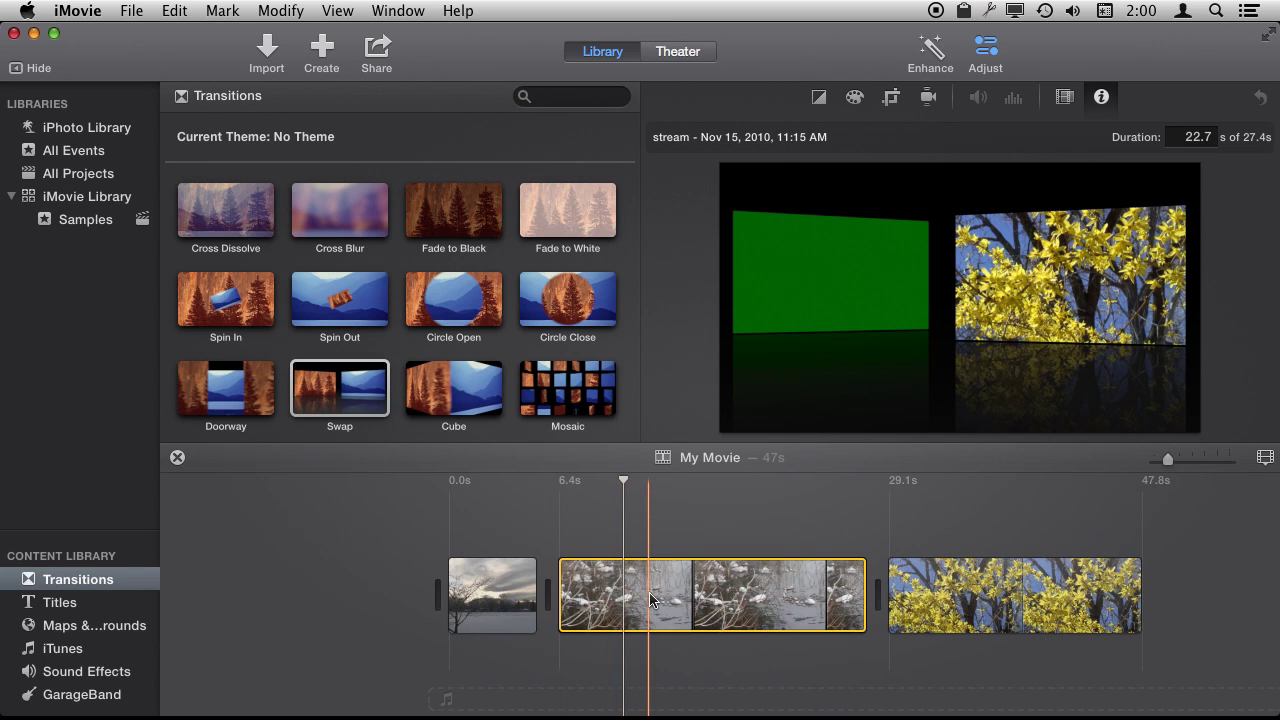
pyautogui.click(174, 12)
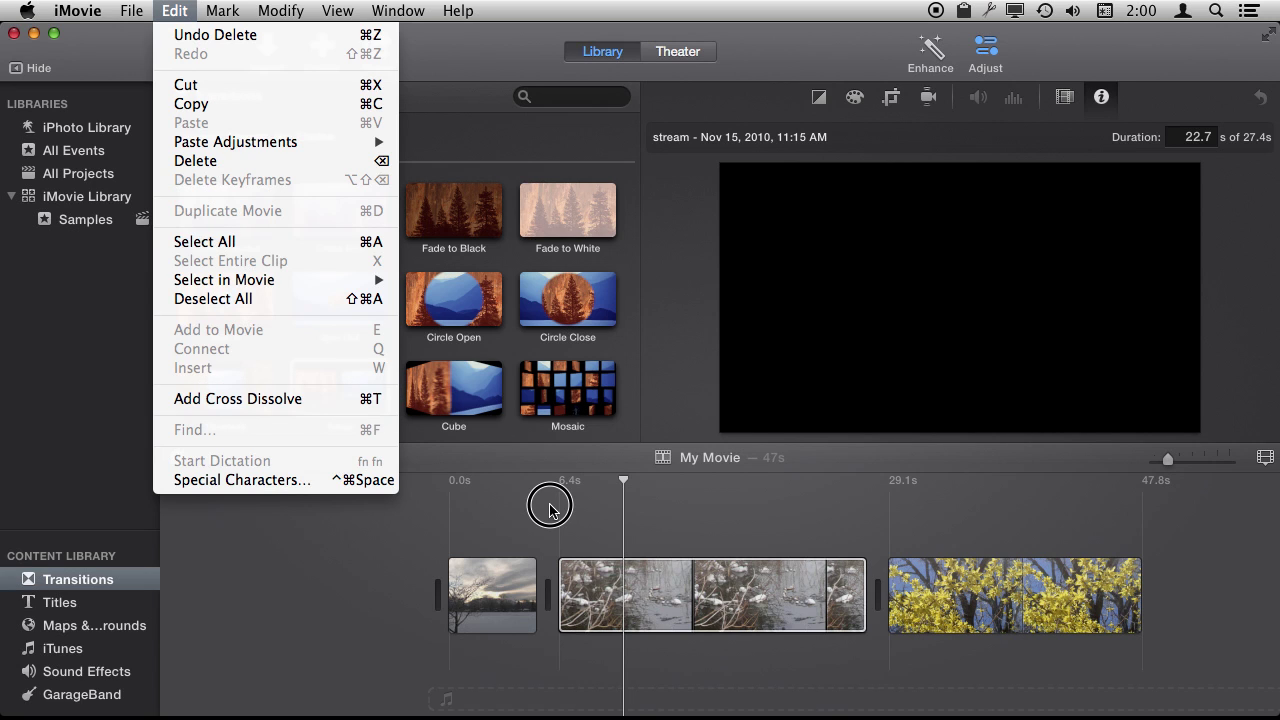
# Undo to restore the first transition and trim the stream clip's start to 22.7 seconds
pyautogui.click(549, 510)
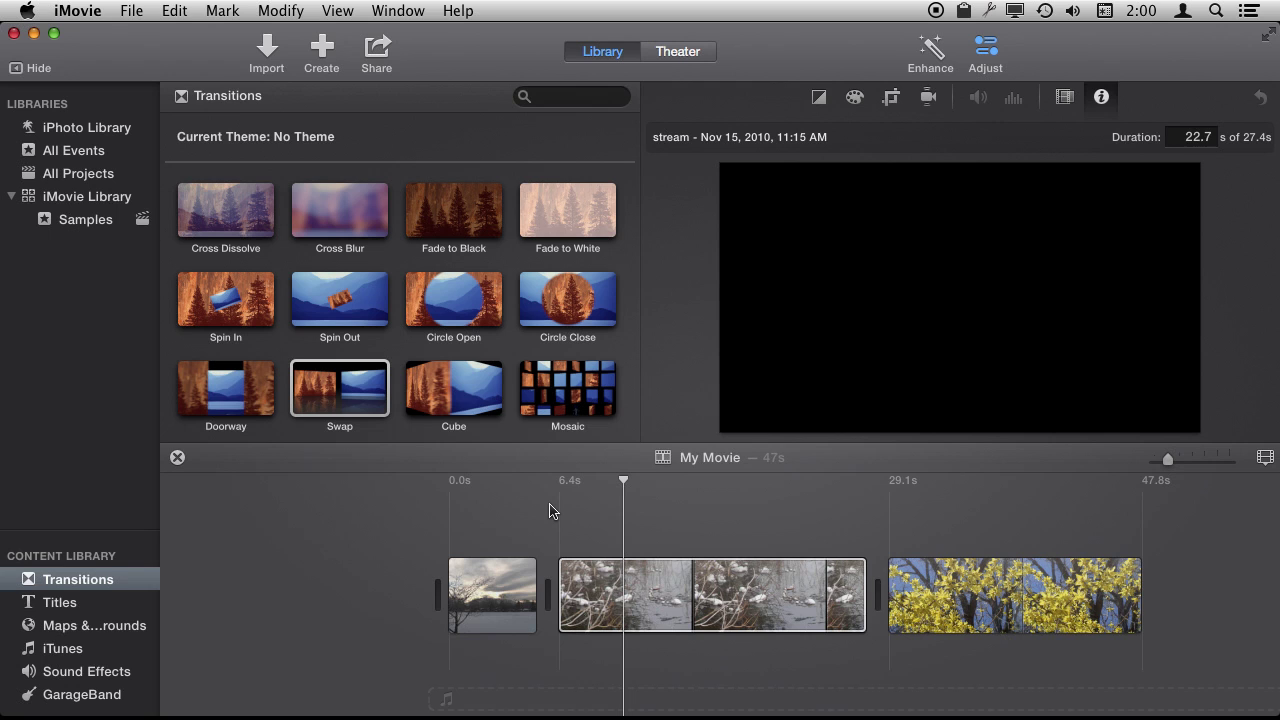
pyautogui.press('super+z')
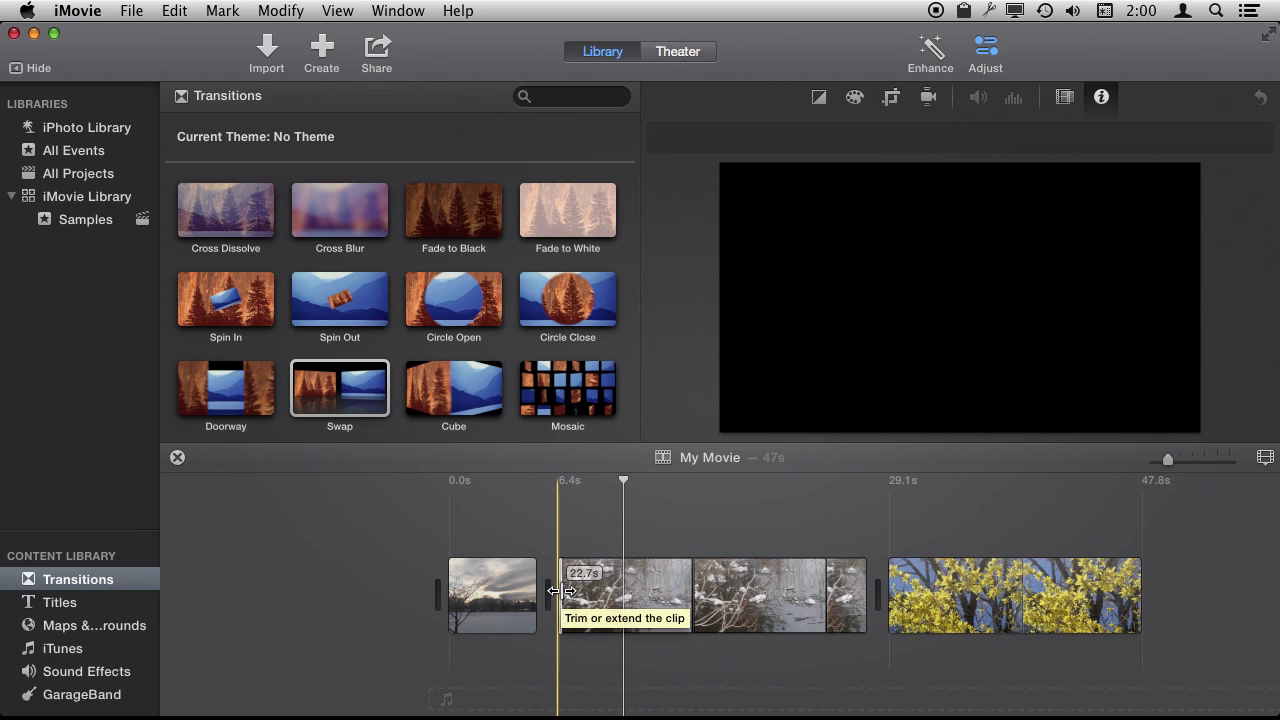
pyautogui.moveTo(555, 591); pyautogui.dragTo(556, 592)
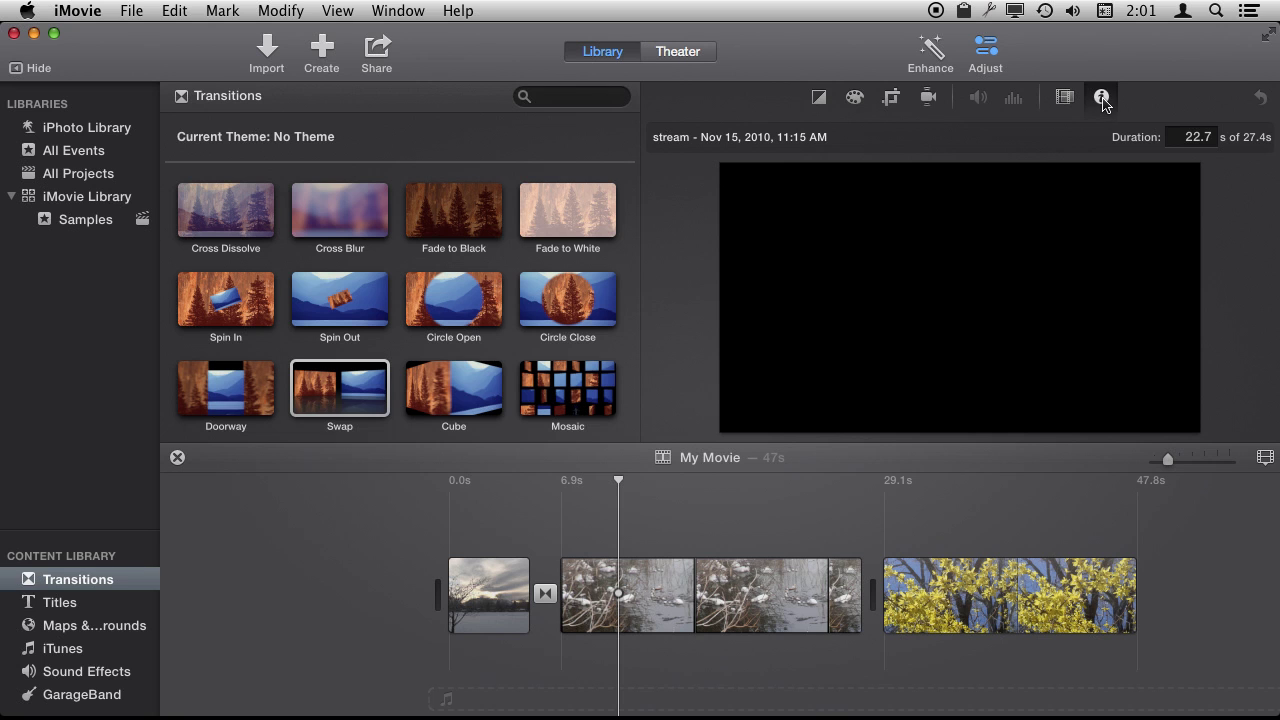
pyautogui.click(396, 10)
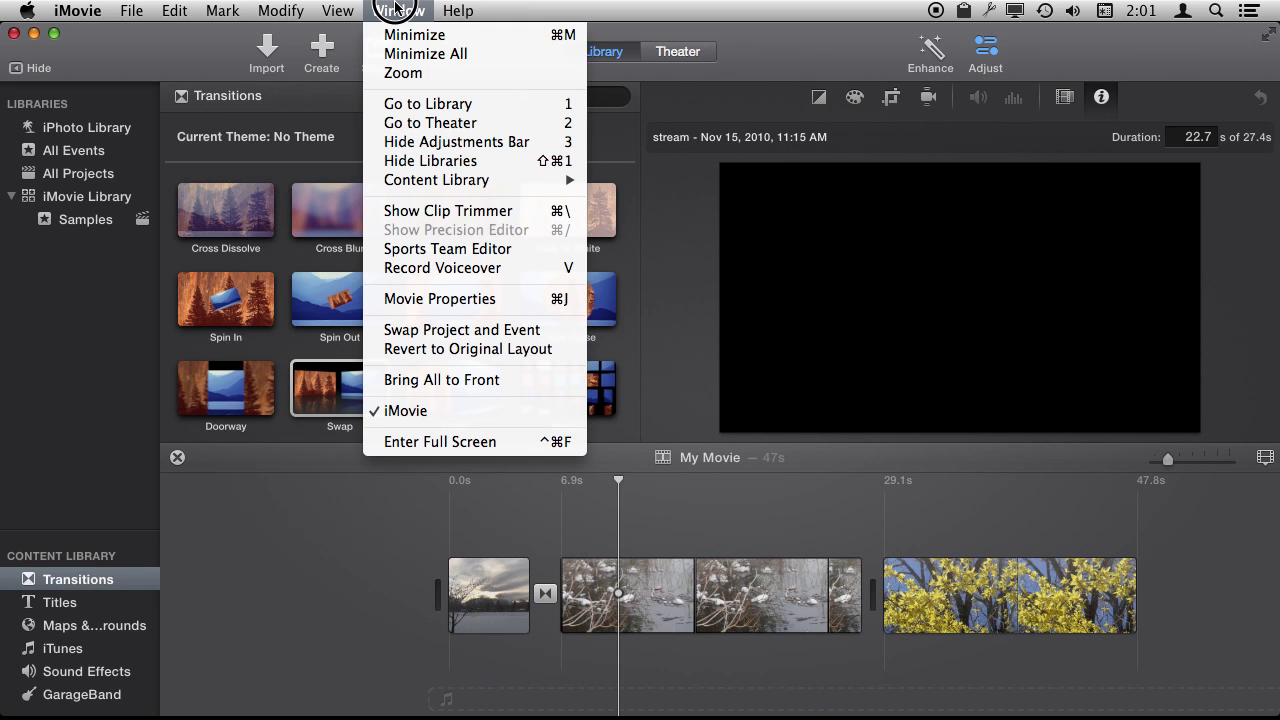
# Turn on automatic content in the movie settings so transitions are added automatically
pyautogui.click(420, 298)
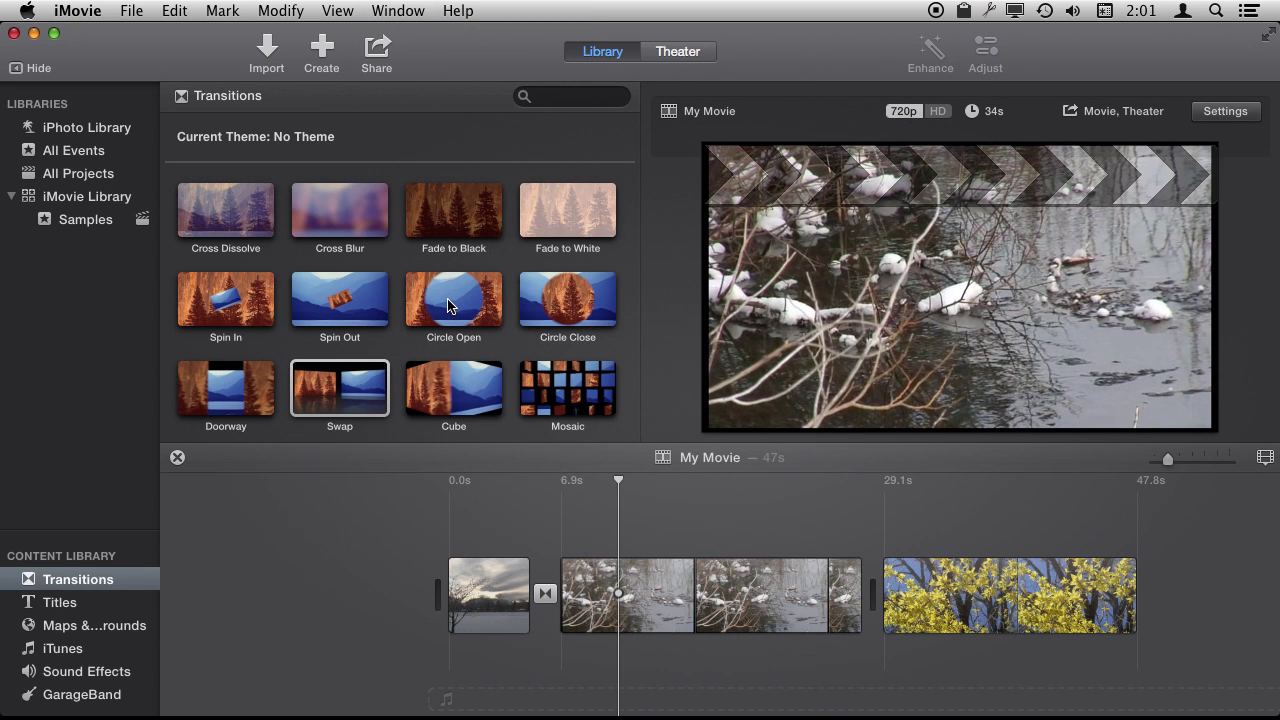
pyautogui.click(1226, 112)
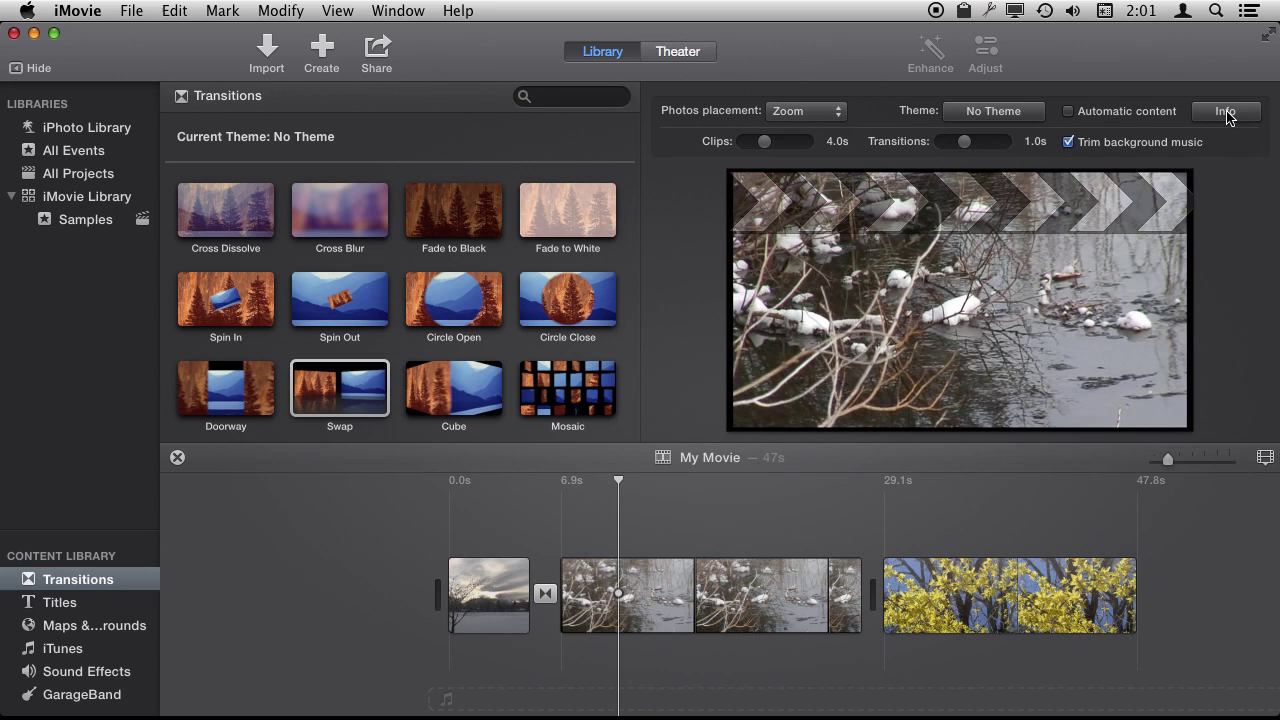
pyautogui.click(1080, 113)
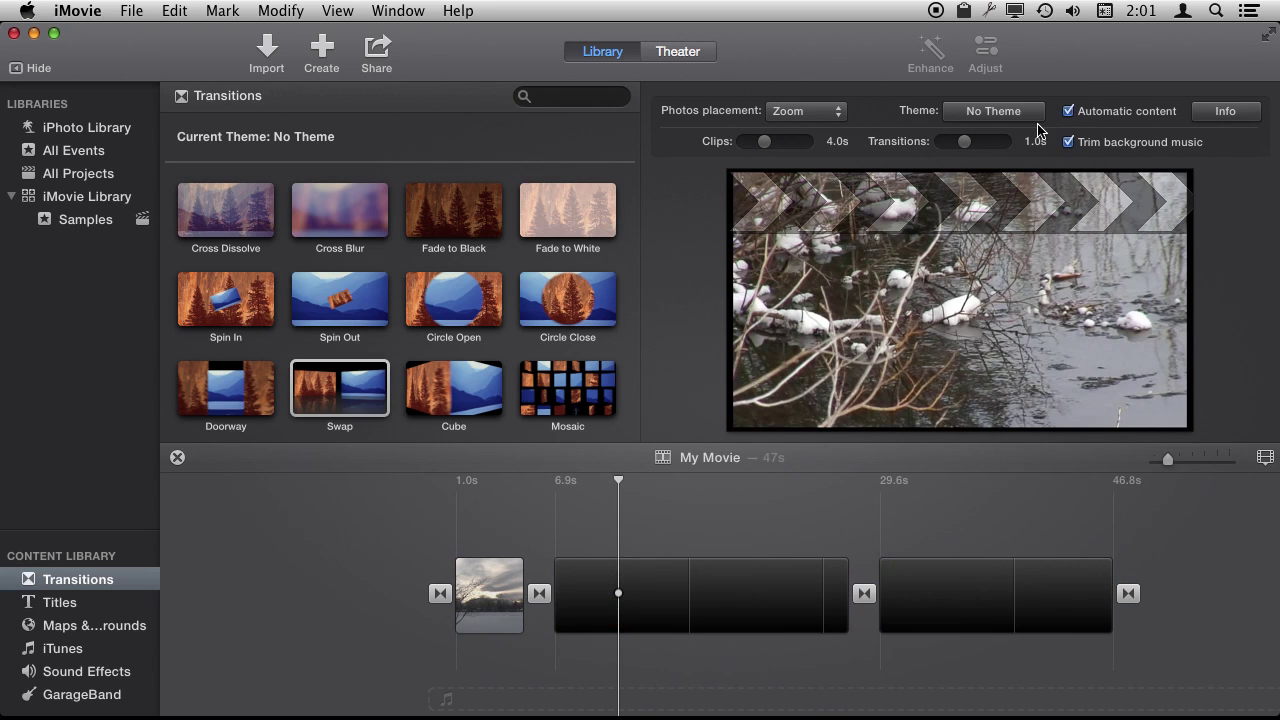
pyautogui.click(928, 505)
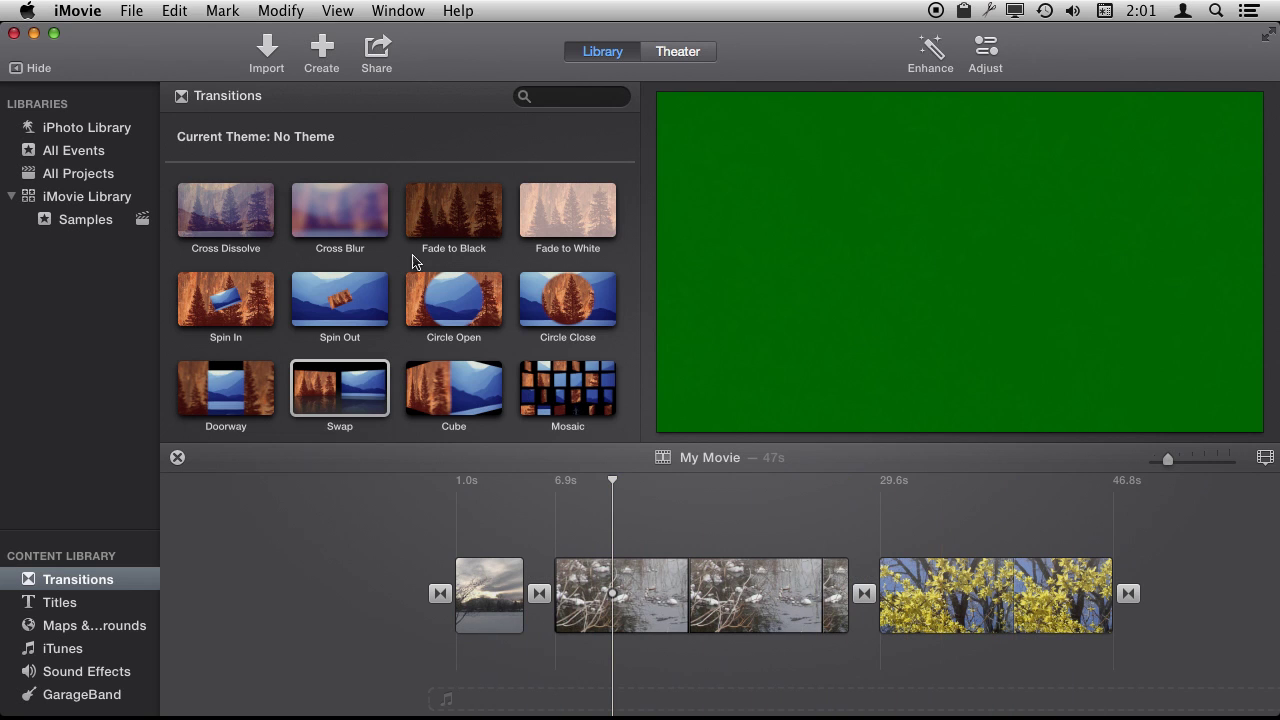
# Drag the waterfall clip from Samples to the end of the timeline and reopen movie settings
pyautogui.click(91, 228)
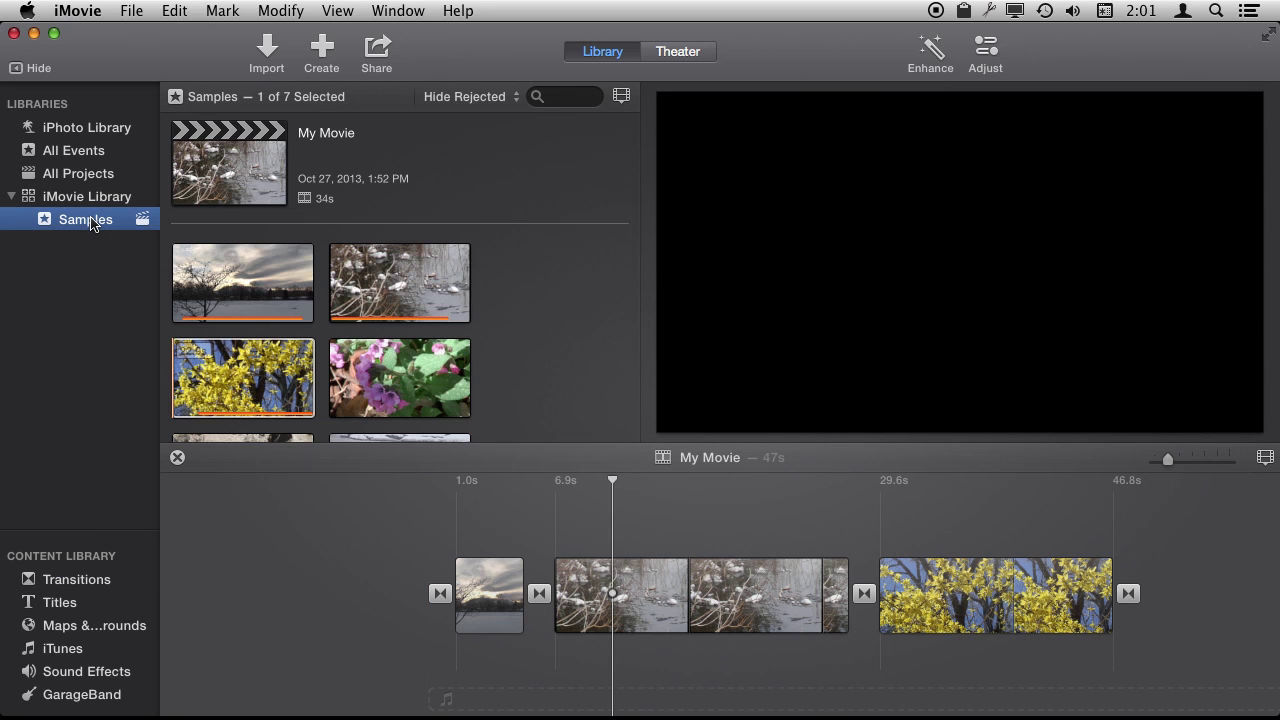
pyautogui.scroll(-2, 390, 390)
pyautogui.scroll(-1, 390, 390)
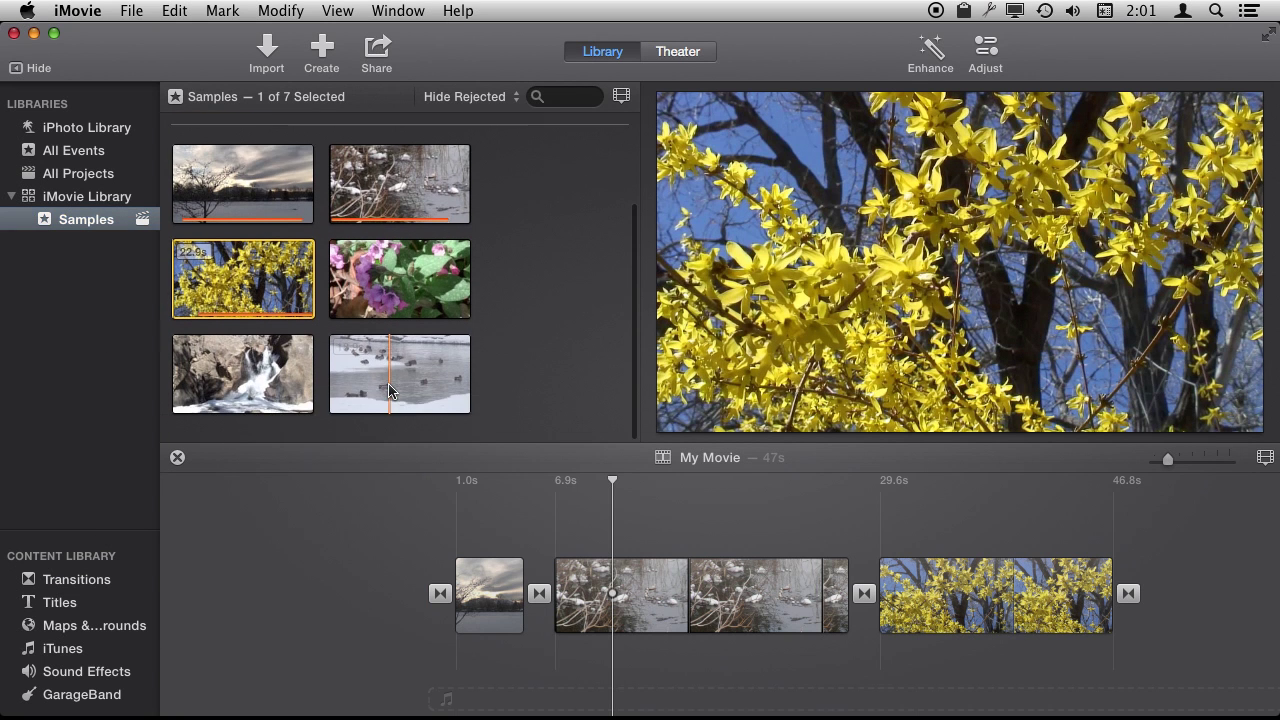
pyautogui.click(242, 383)
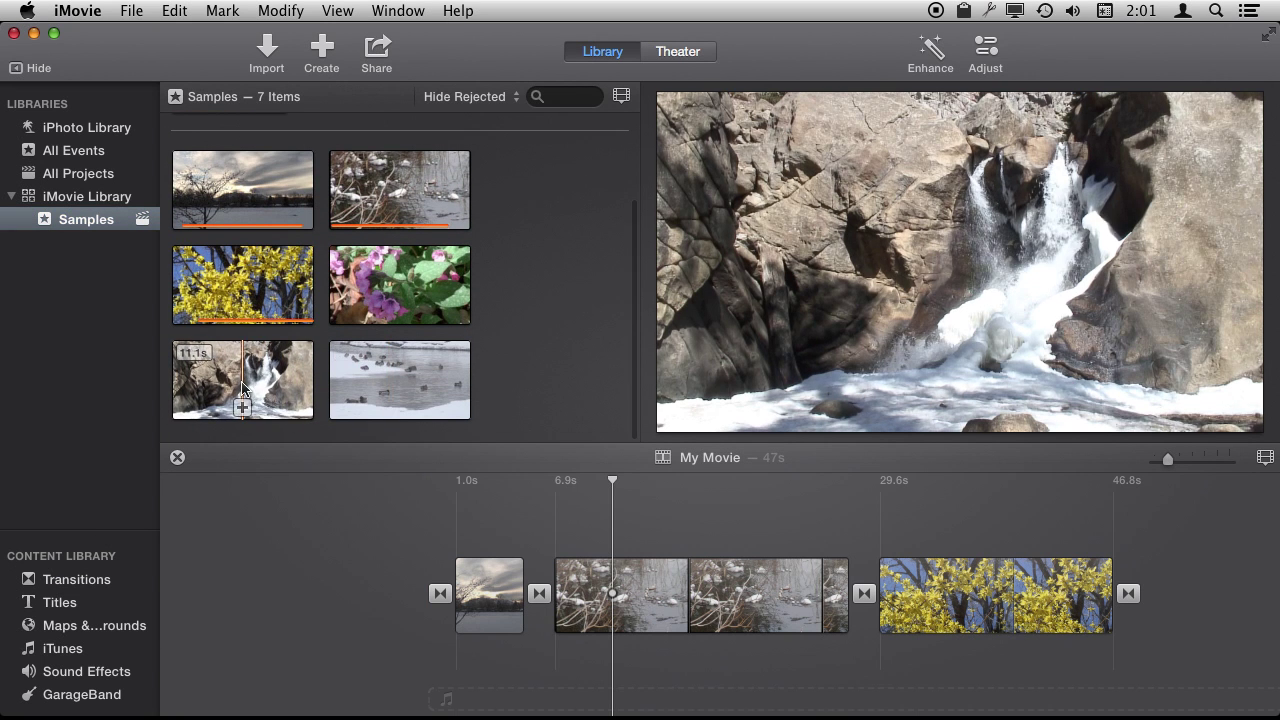
pyautogui.moveTo(242, 383); pyautogui.dragTo(1172, 592)
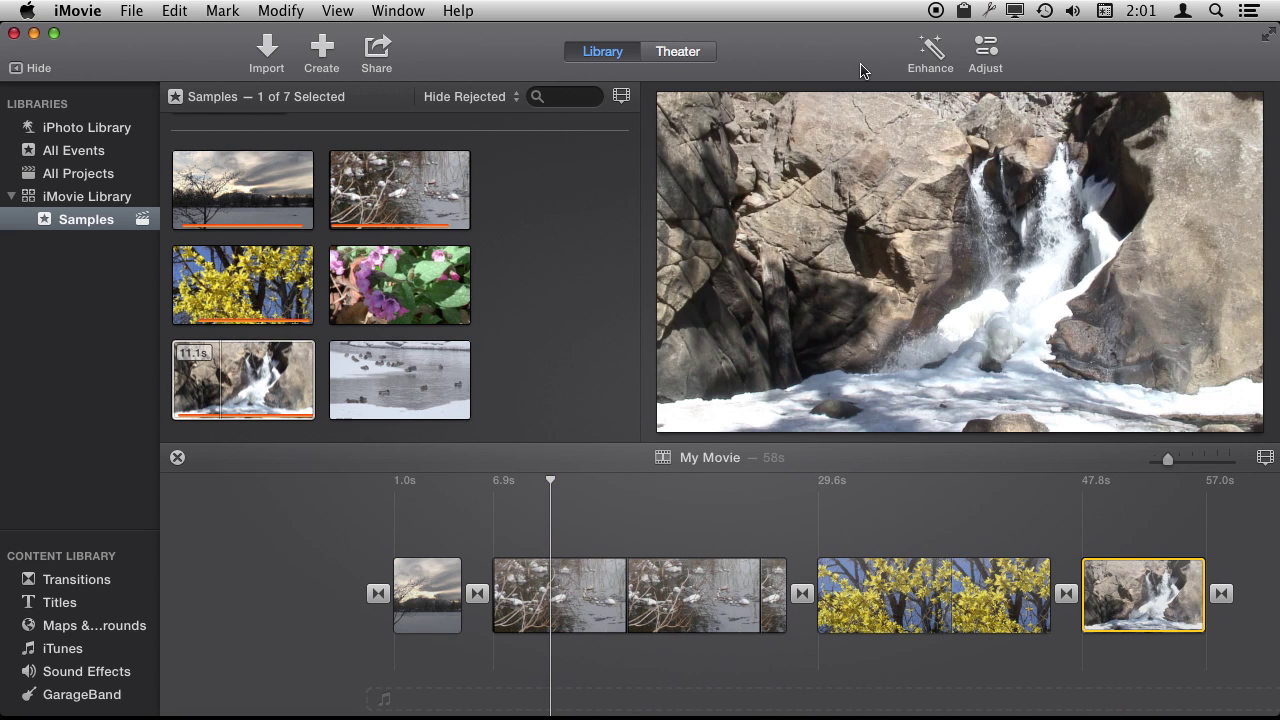
pyautogui.press('super+j')
pyautogui.click(1225, 111)
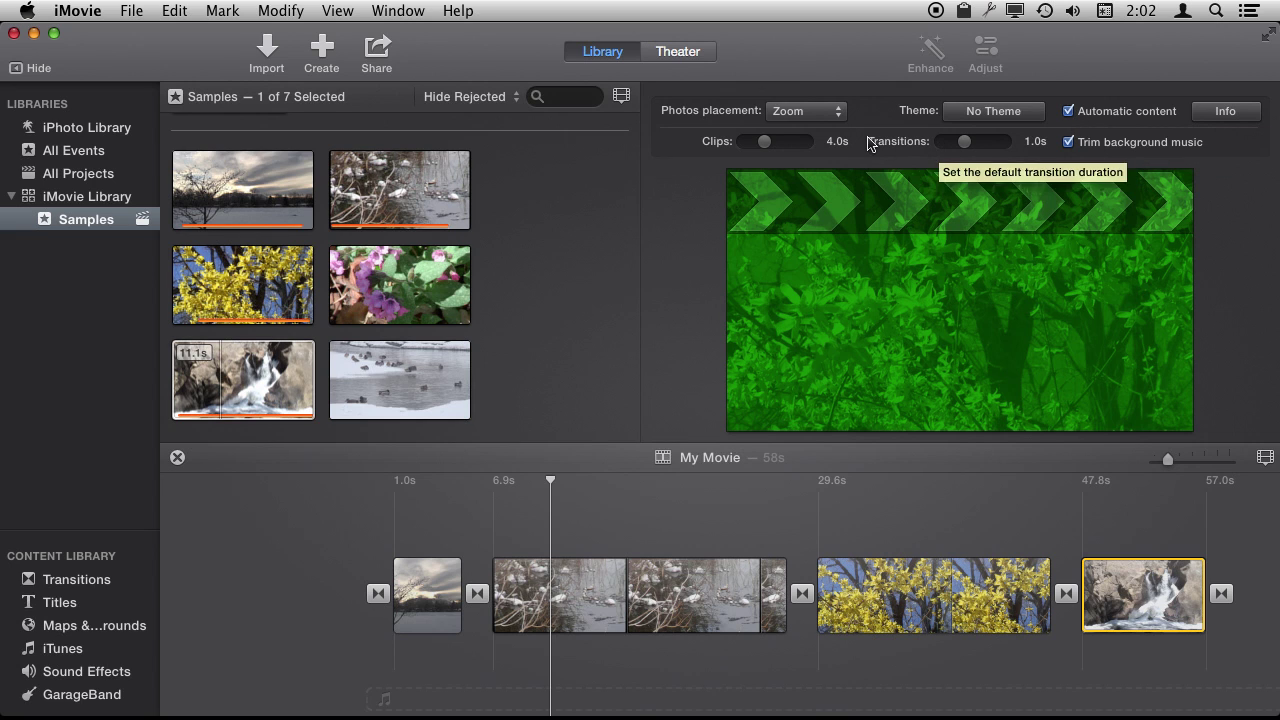
# Select every transition in the movie with Edit > Select in Movie
pyautogui.click(571, 548)
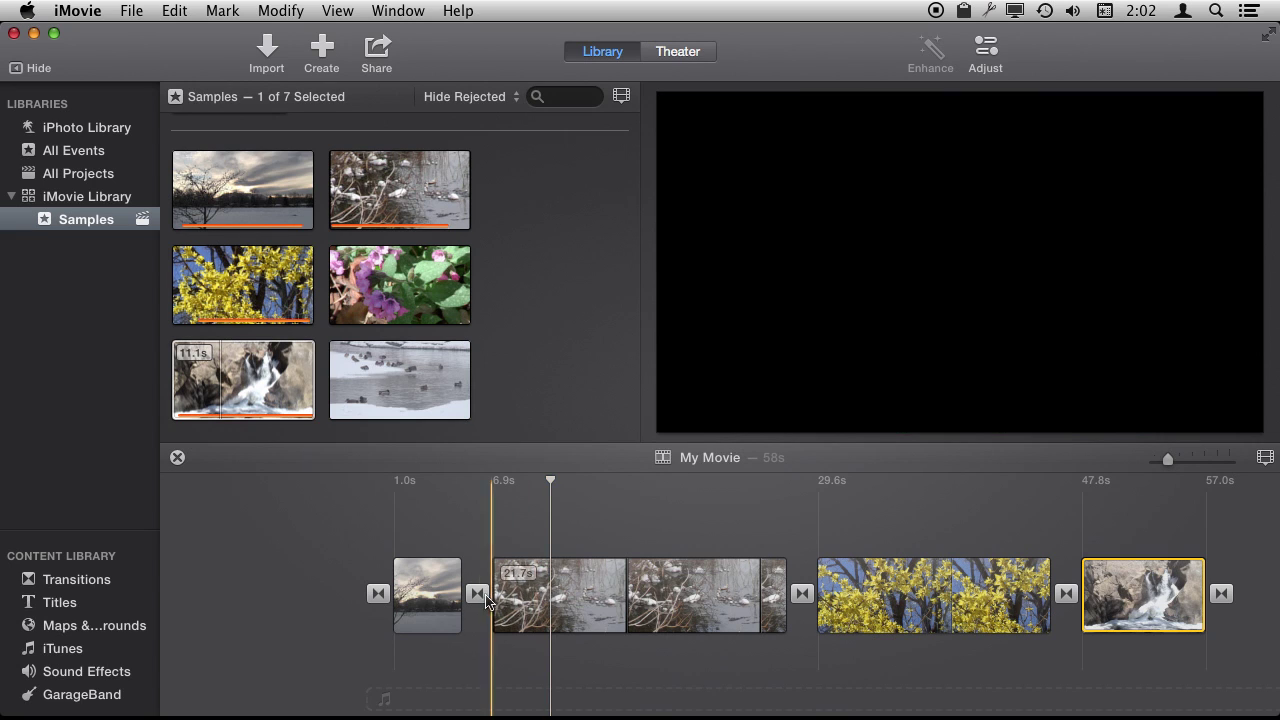
pyautogui.click(477, 593)
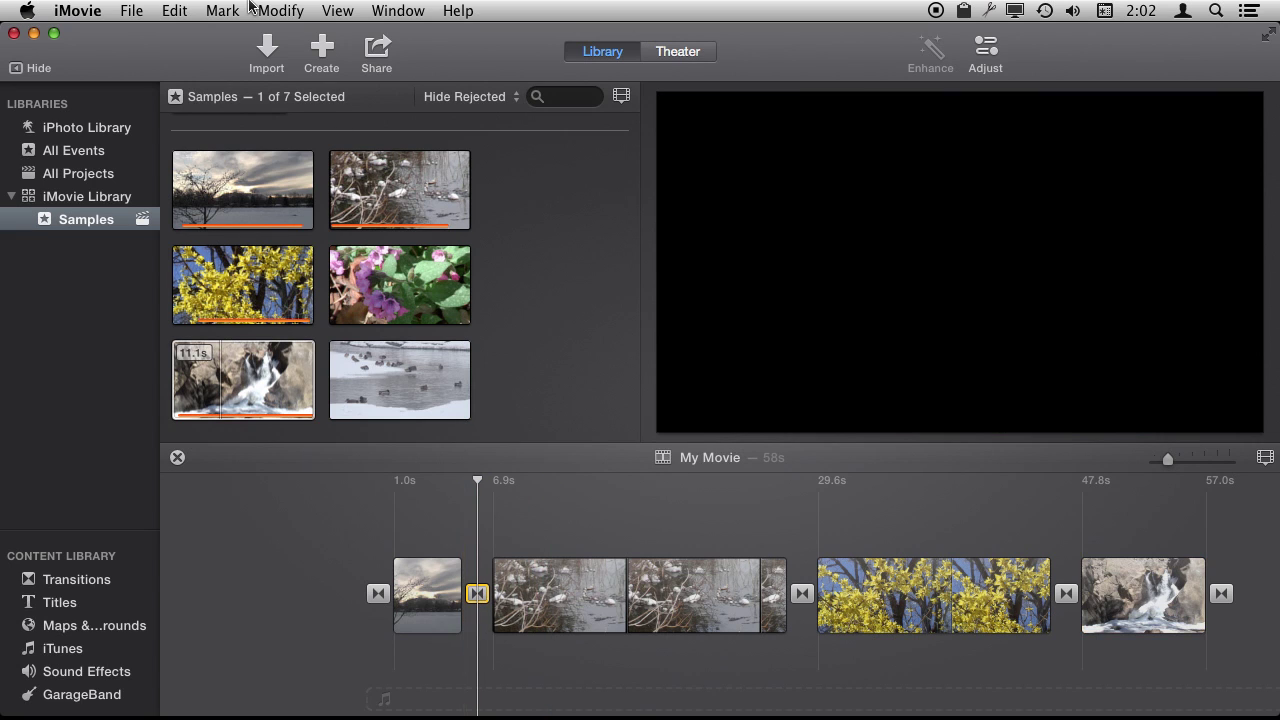
pyautogui.click(186, 10)
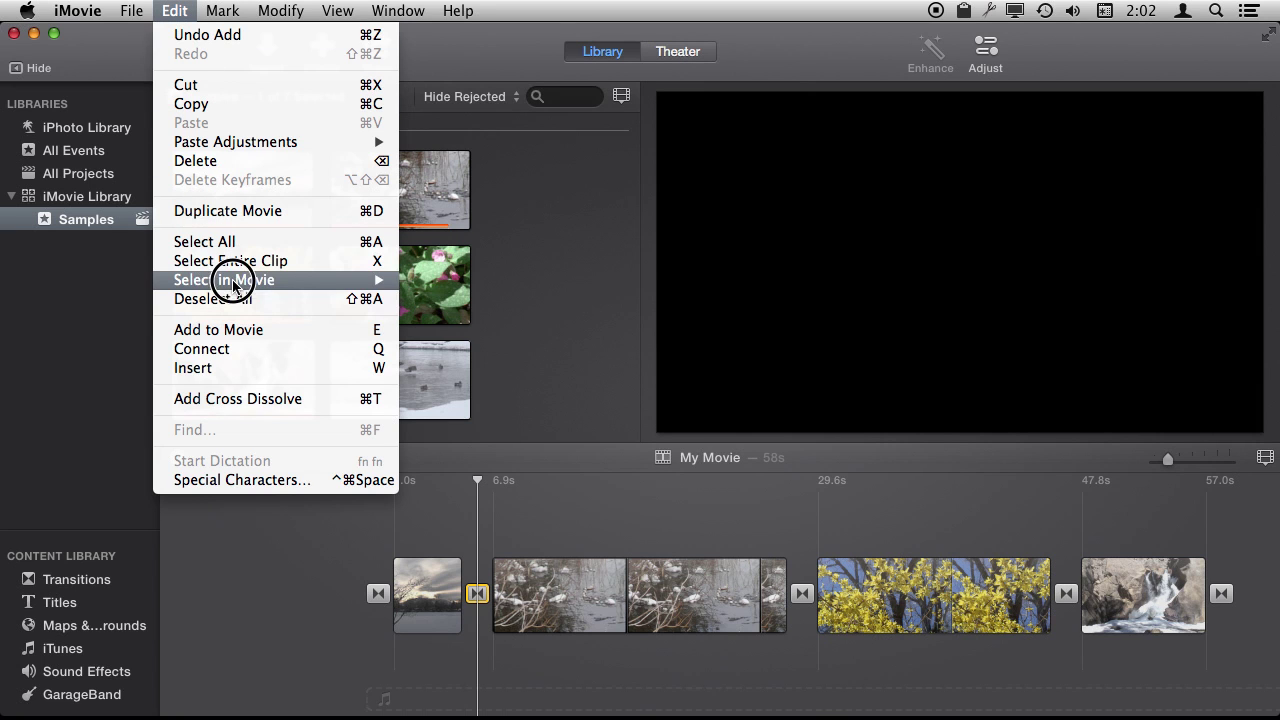
pyautogui.moveTo(224, 280)
pyautogui.click(476, 300)
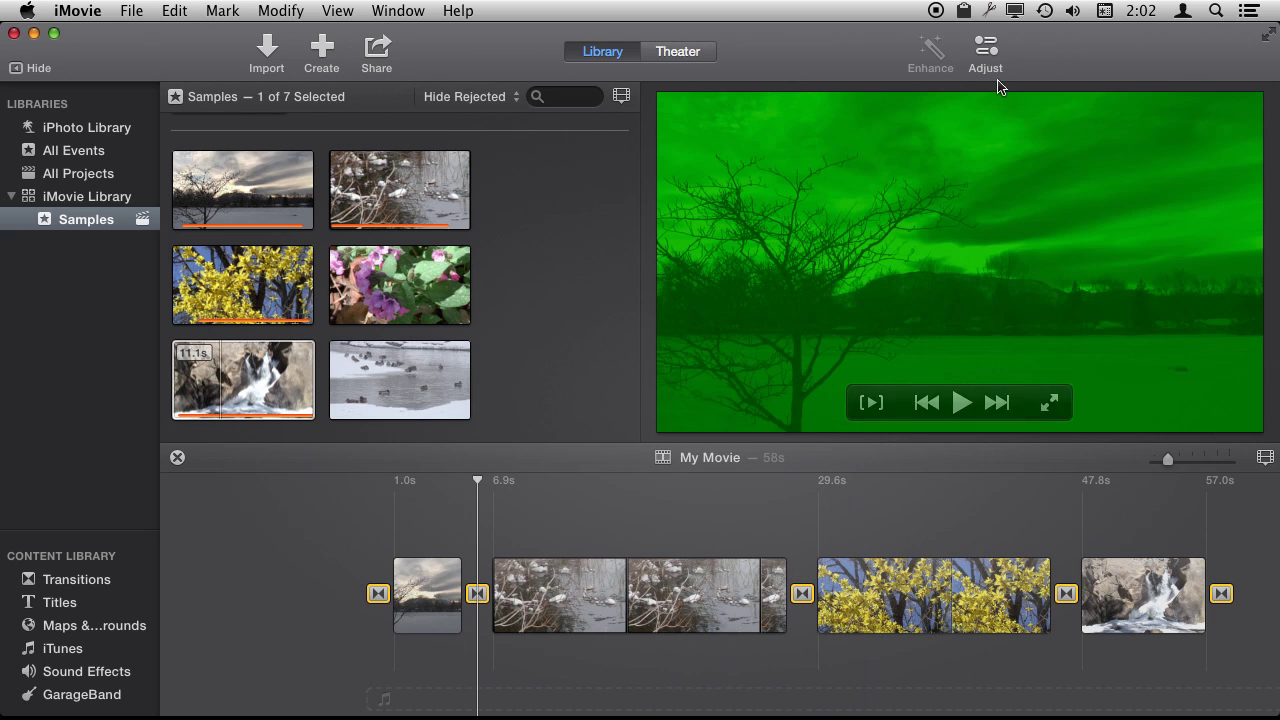
# Set the duration of all selected transitions to 0.5 seconds
pyautogui.click(988, 50)
pyautogui.click(1104, 99)
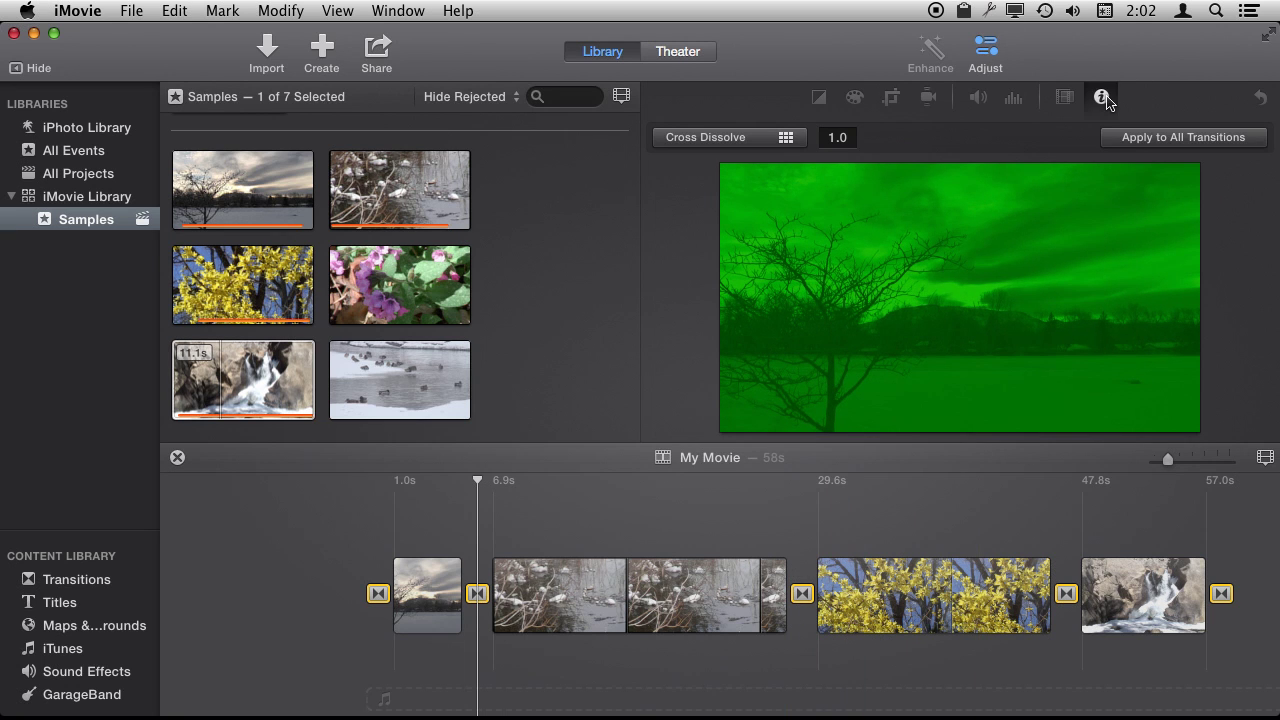
pyautogui.click(838, 137)
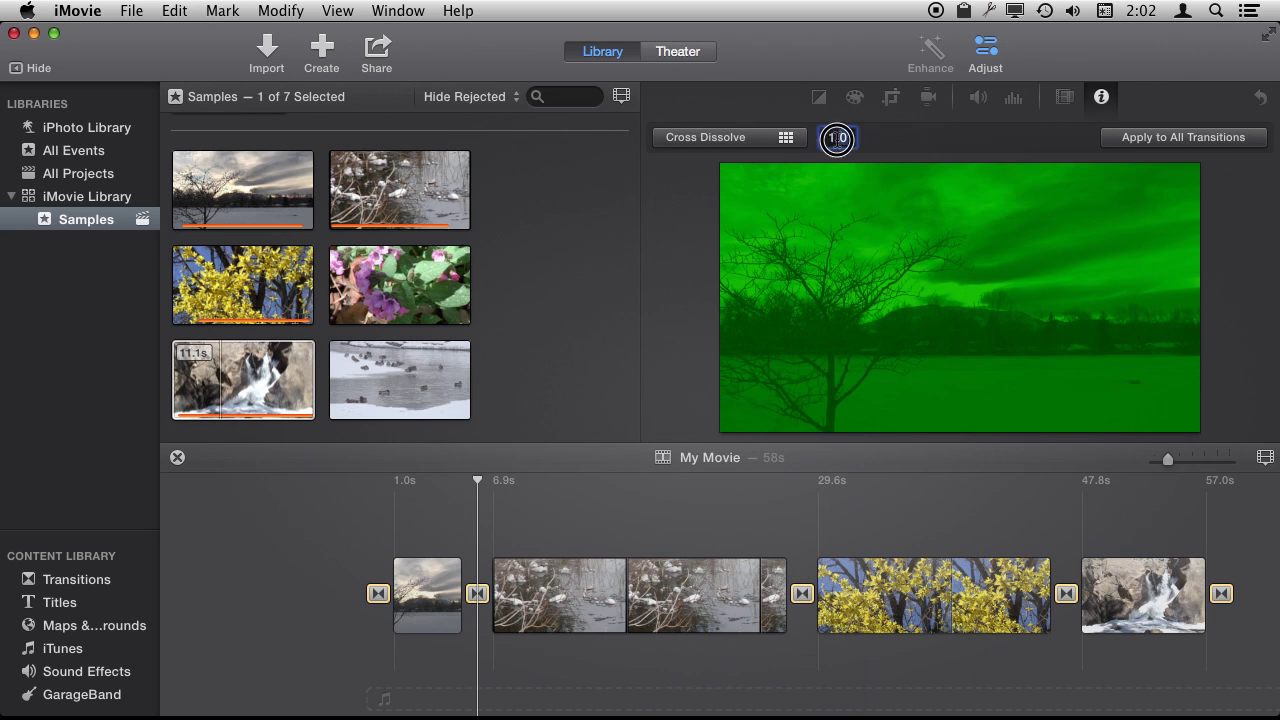
pyautogui.write('.5')
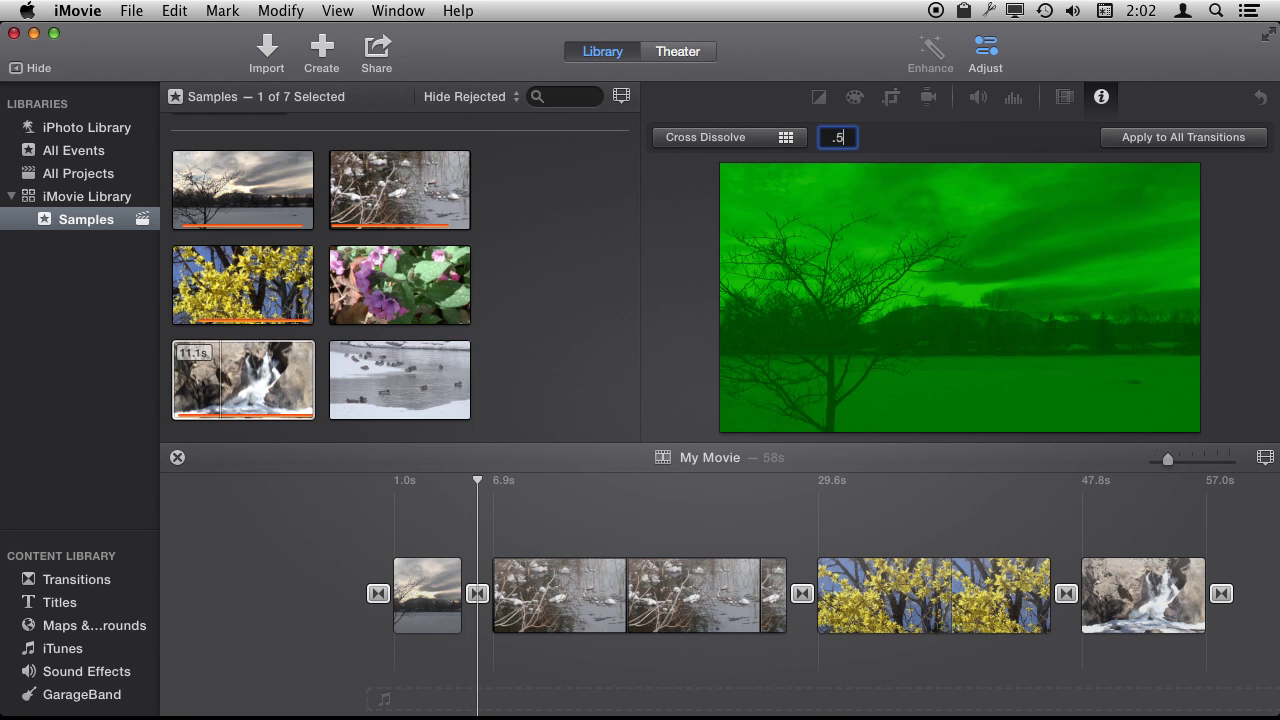
pyautogui.press('Return')
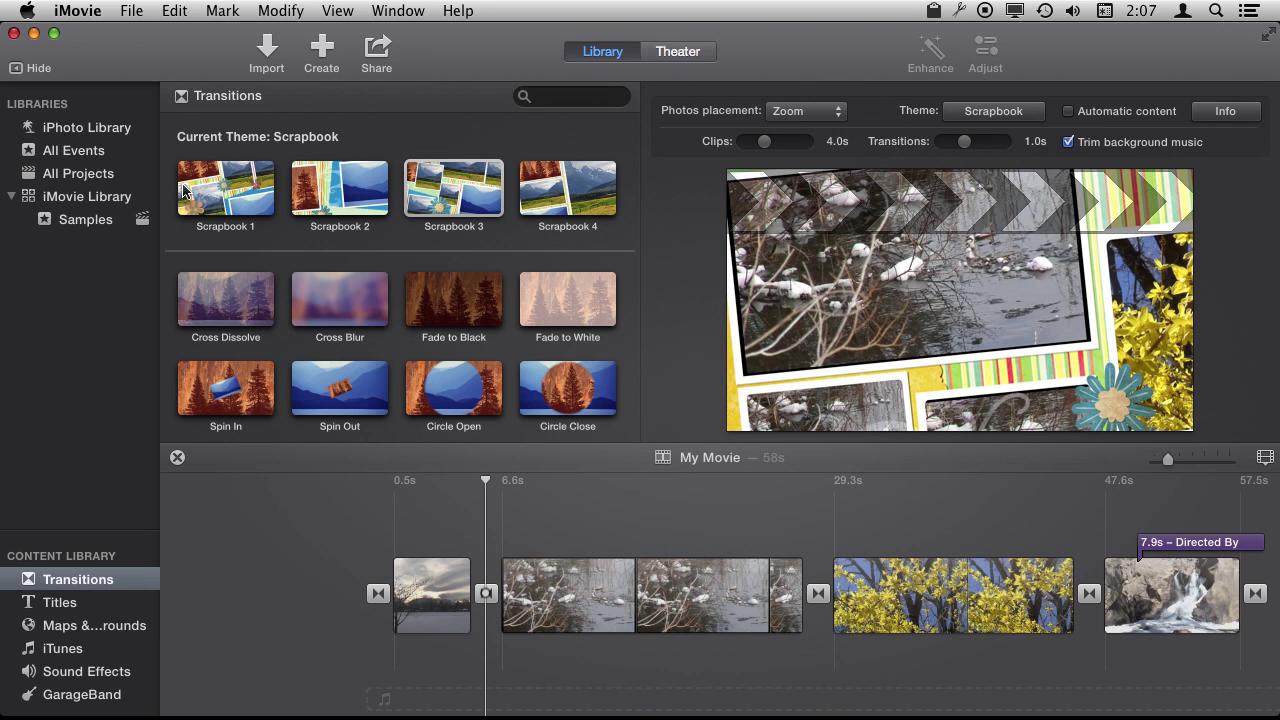
# Select the Scrapbook transition between the first two clips to reveal its frame markers
pyautogui.click(186, 192)
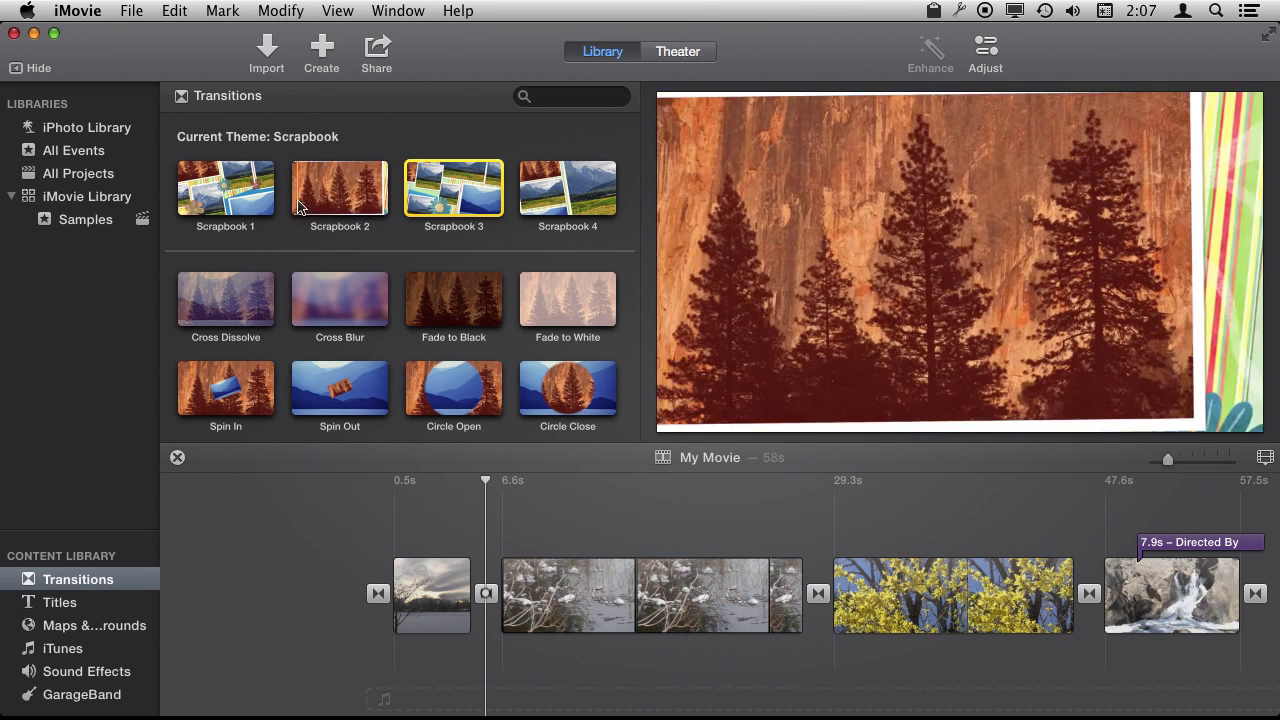
pyautogui.click(488, 598)
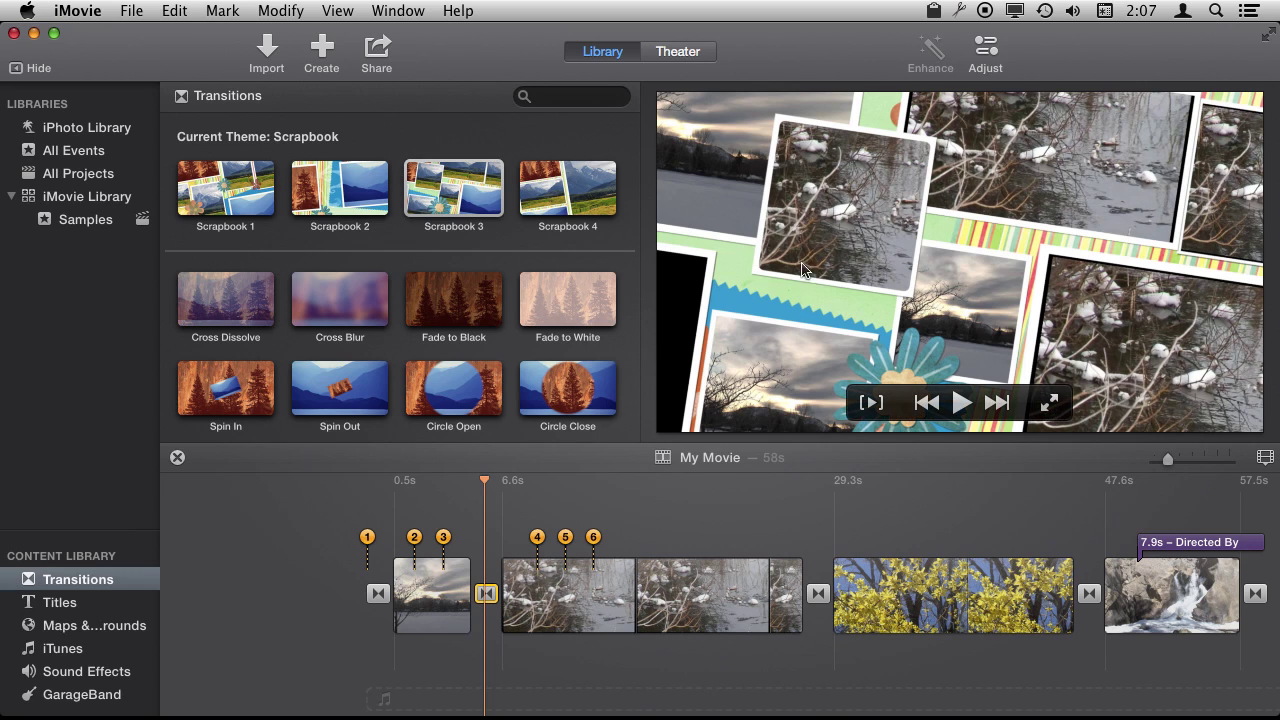
pyautogui.moveTo(836, 233)
pyautogui.click(543, 546)
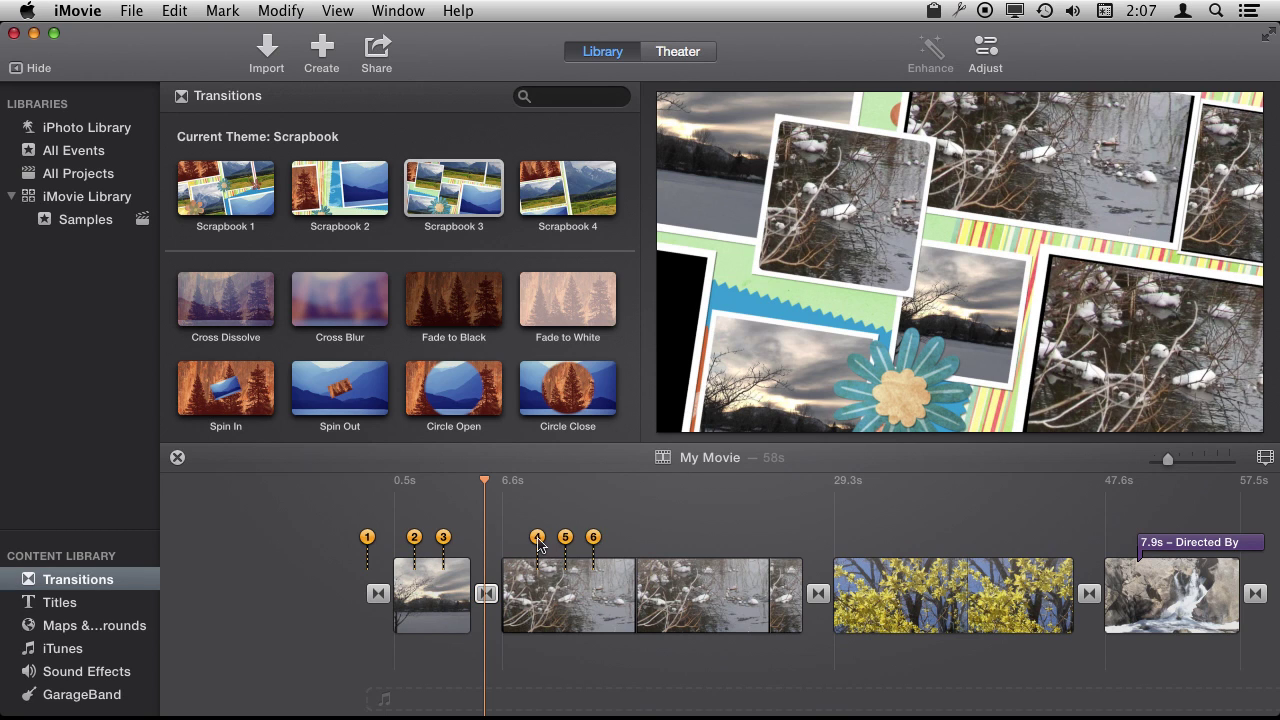
# Shift Scrapbook marker 4 earlier in the snowy clip and drag marker 6 onto the forsythia clip
pyautogui.moveTo(540, 543); pyautogui.dragTo(538, 540)
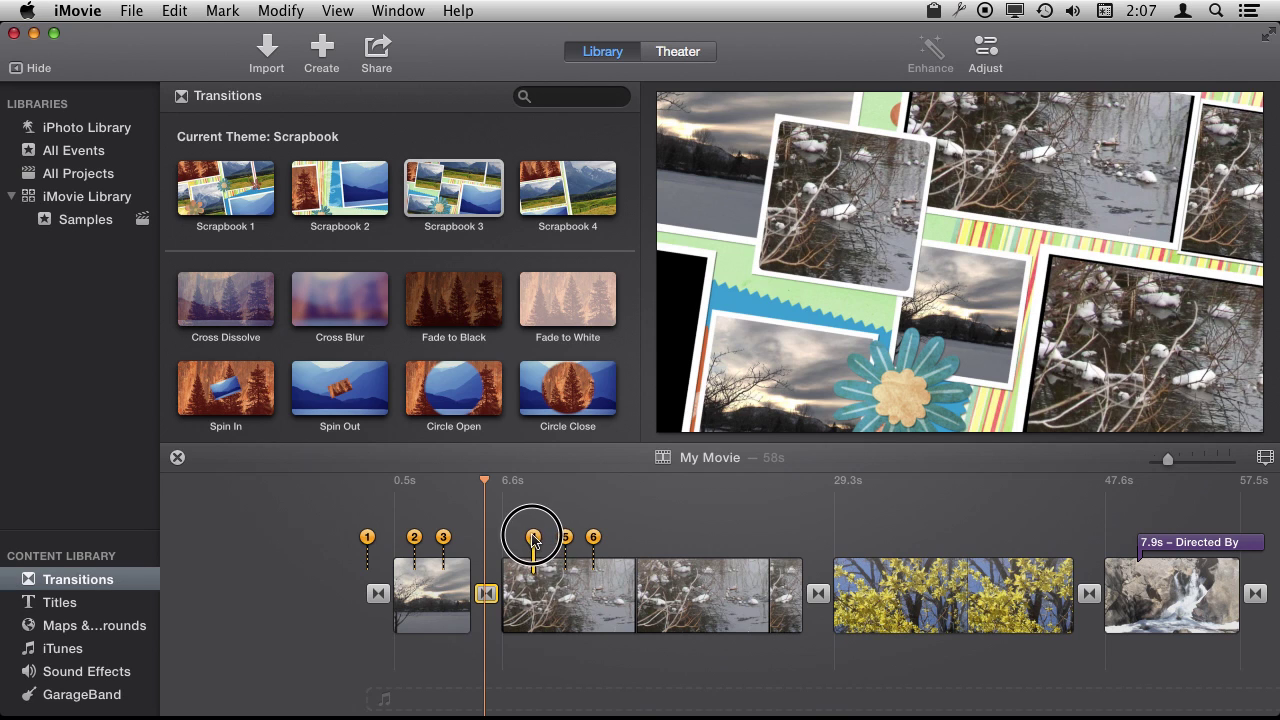
pyautogui.moveTo(537, 540); pyautogui.dragTo(518, 538)
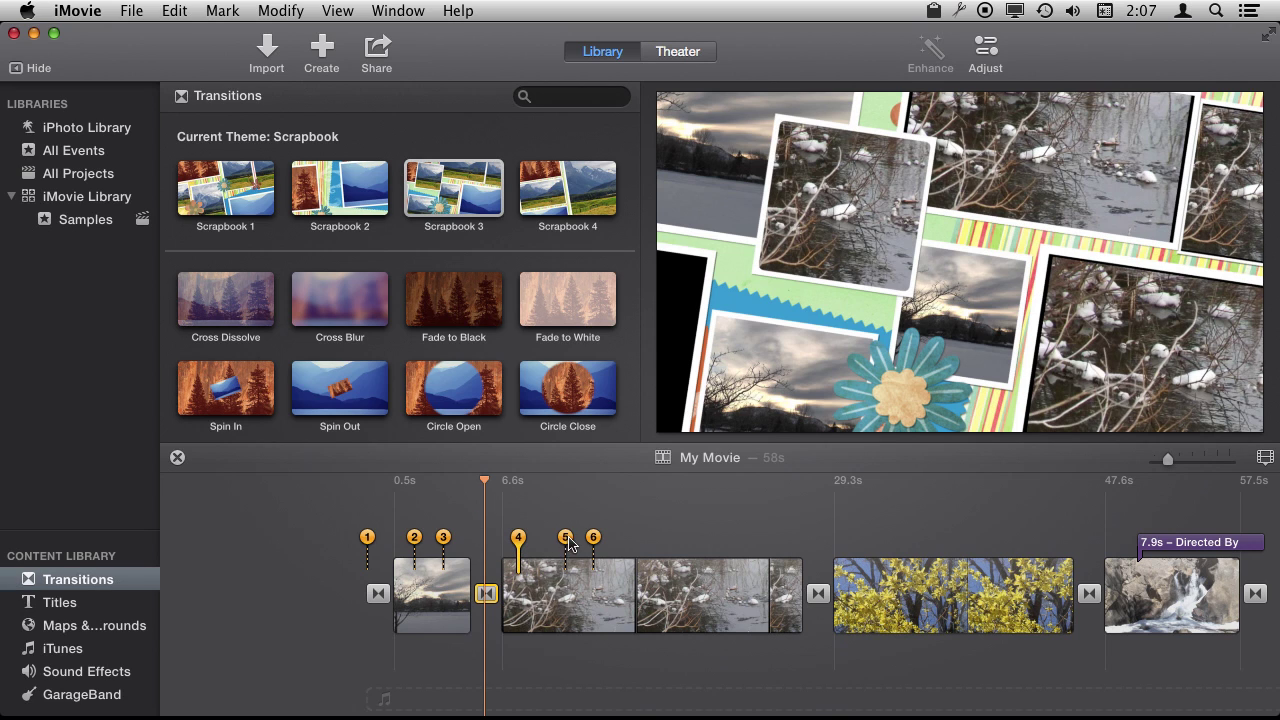
pyautogui.moveTo(593, 540); pyautogui.dragTo(918, 540)
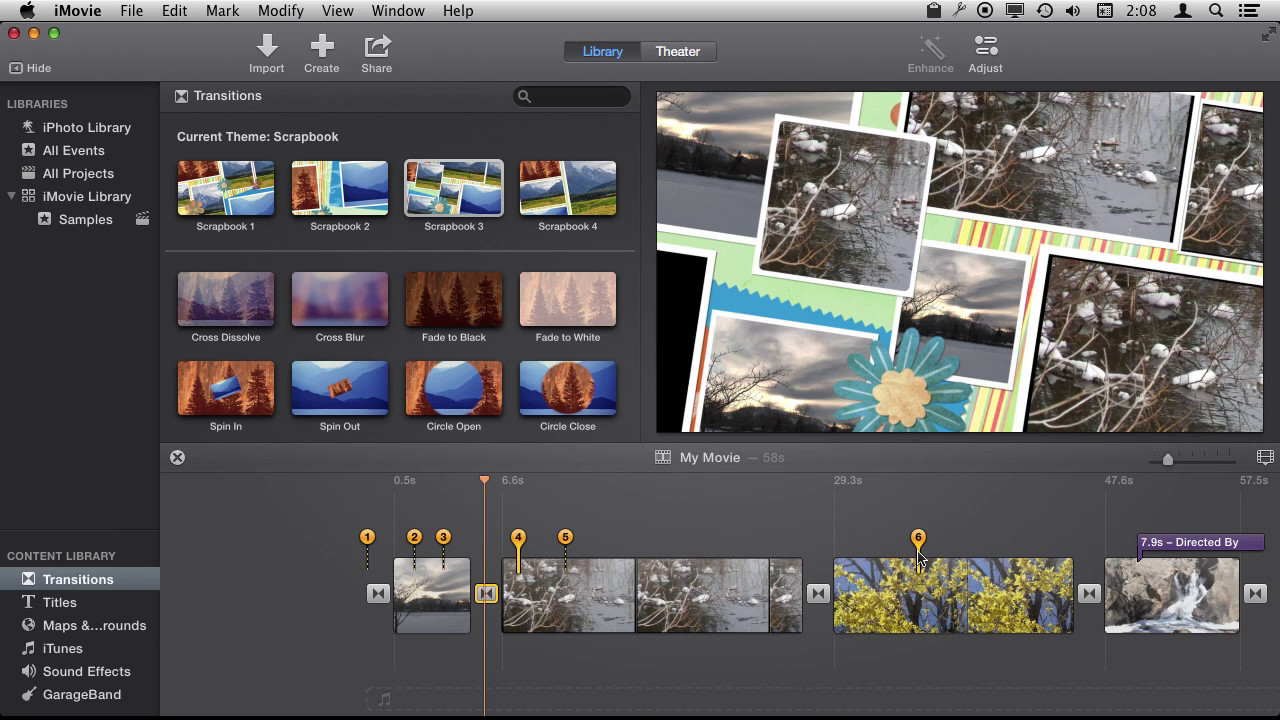